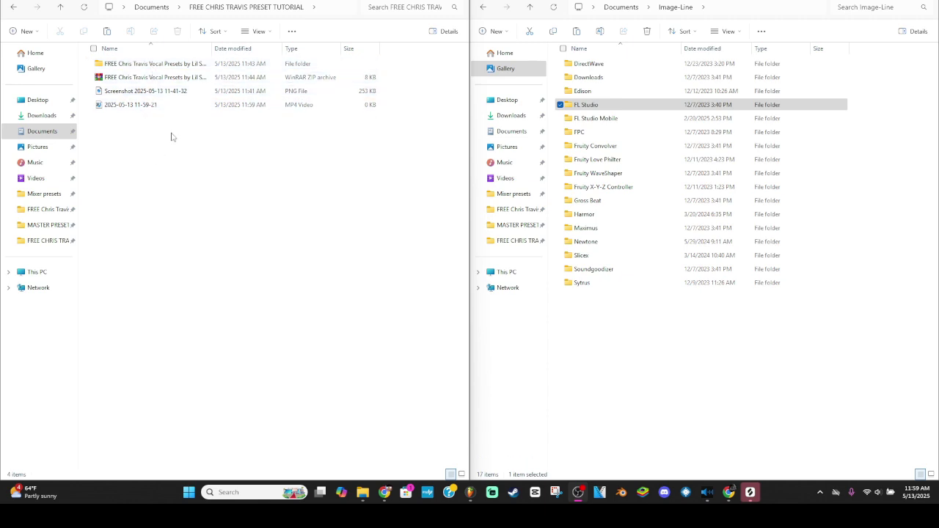
- Open the extracted FREE Chris Travis Vocal Presets folder after dismissing the ZIP's context menu
right_click(116, 79)
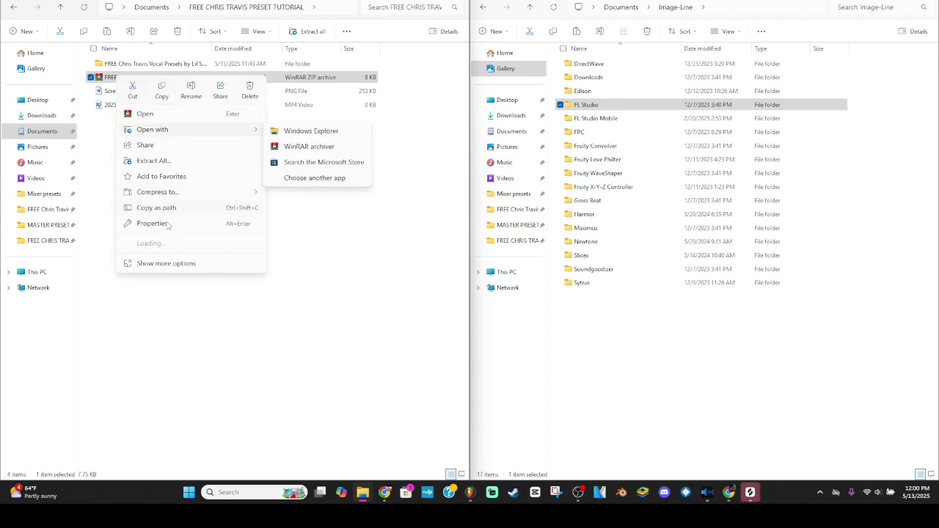
click(278, 271)
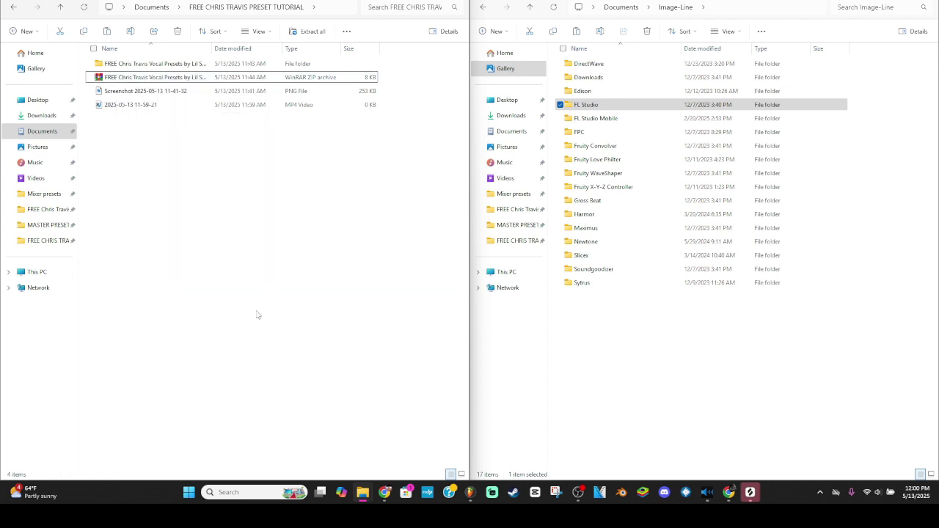
double_click(127, 64)
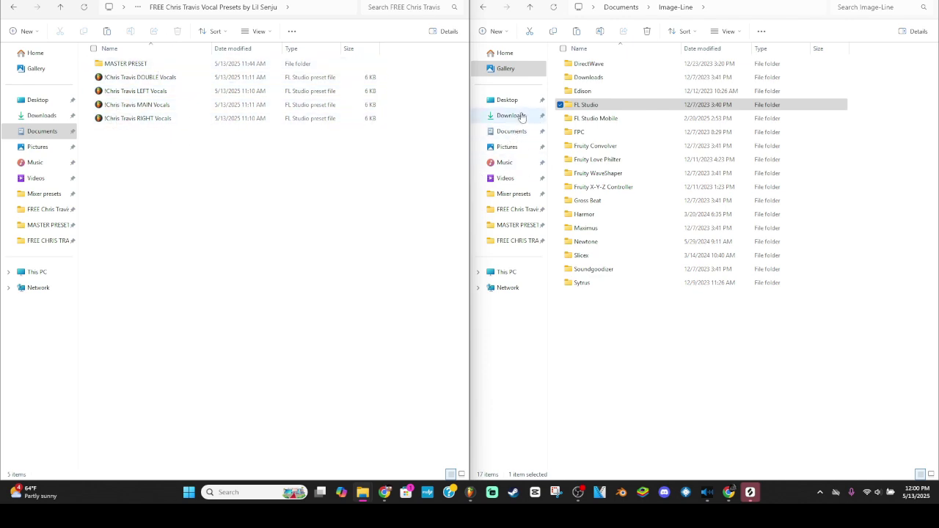
- Browse the right pane to Documents > Image-Line > FL Studio > Presets > Mixer presets, then switch to FL Studio
click(505, 53)
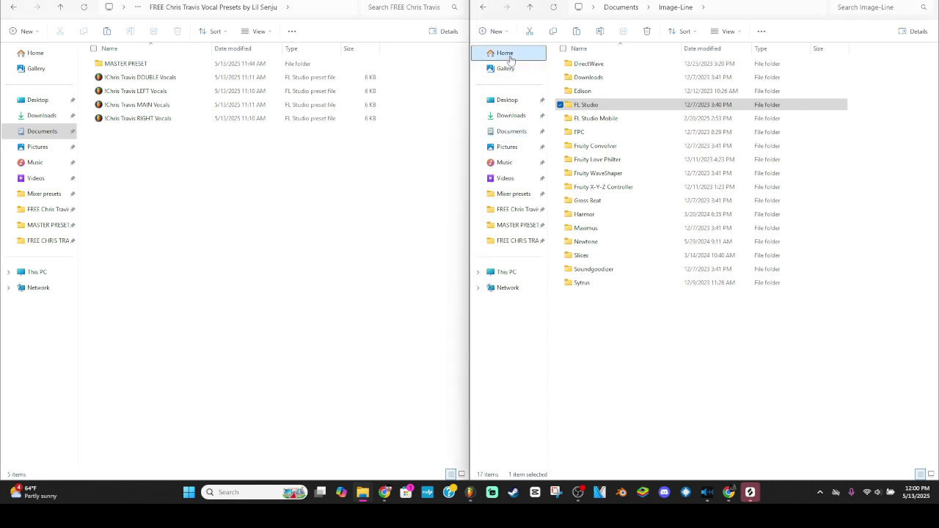
click(510, 132)
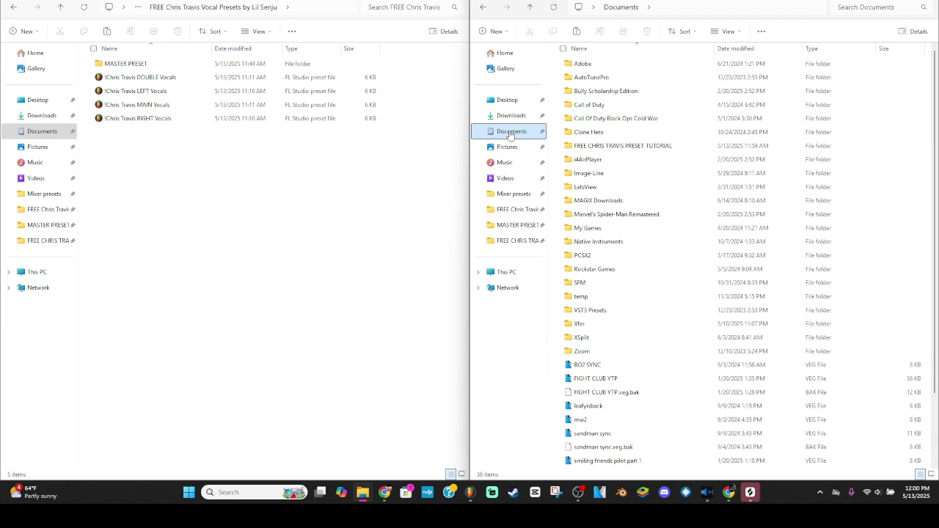
click(587, 174)
double_click(587, 174)
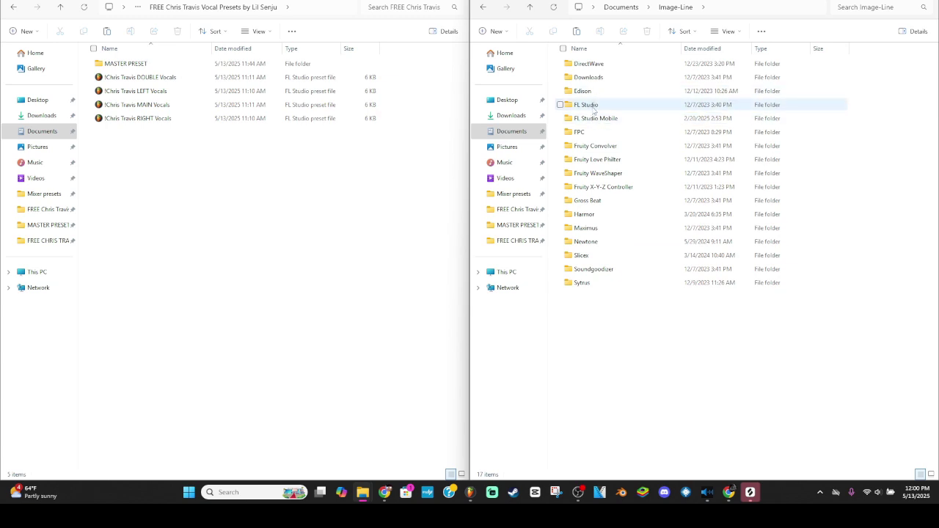
double_click(594, 106)
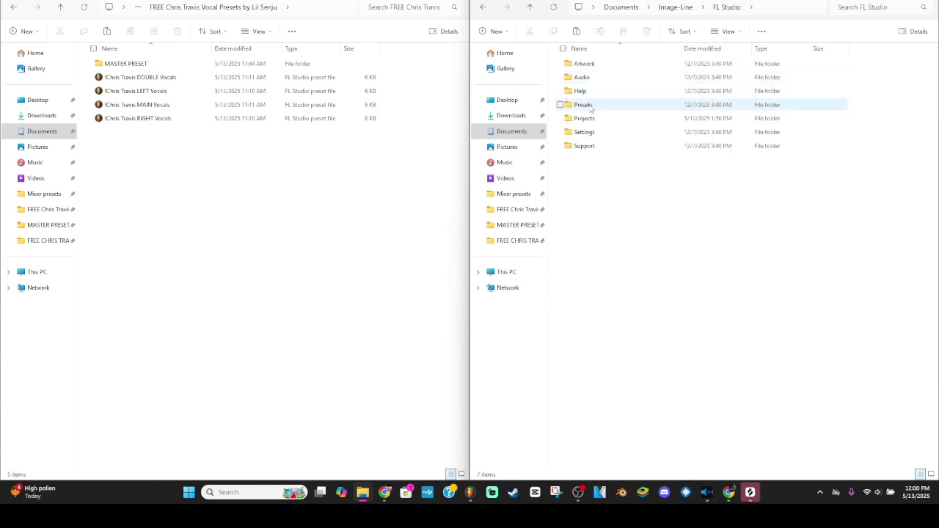
double_click(591, 107)
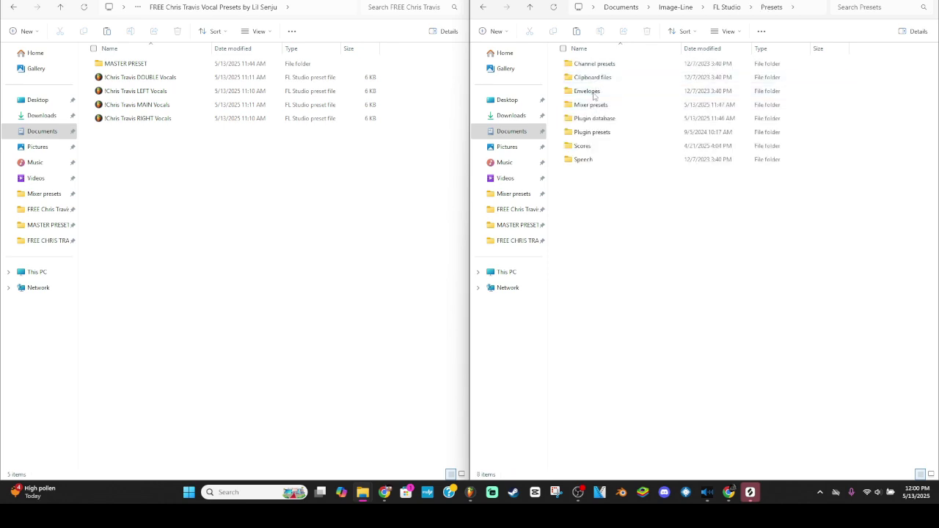
double_click(591, 104)
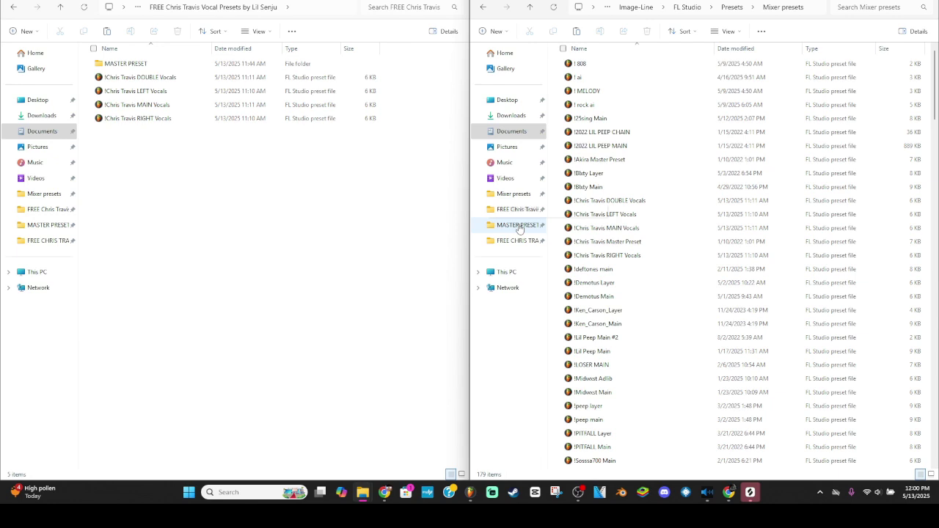
click(470, 492)
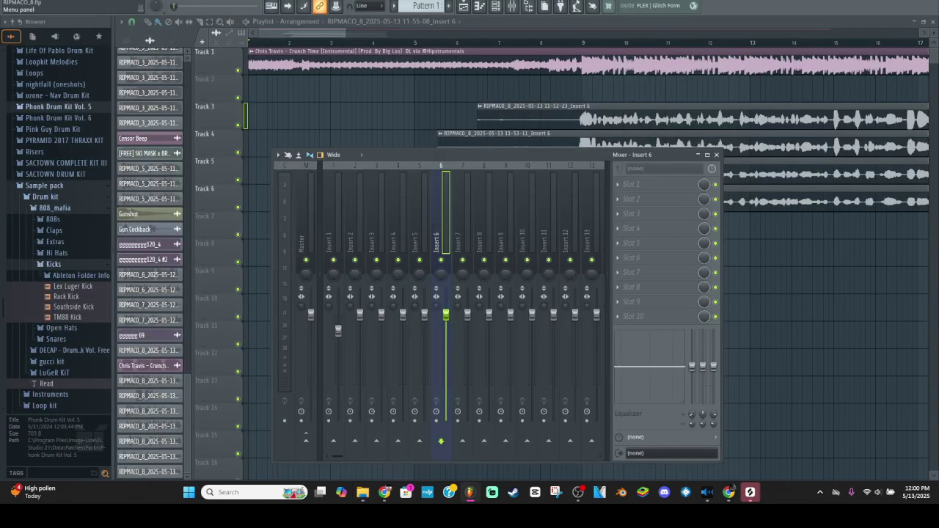
- Run Find plugins from Options > File settings > Manage plugins
click(96, 7)
click(112, 36)
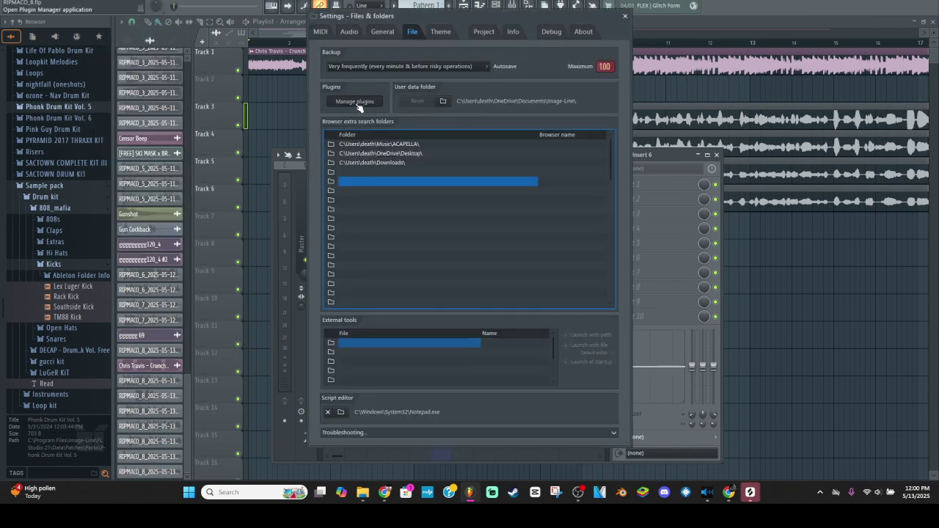
click(359, 103)
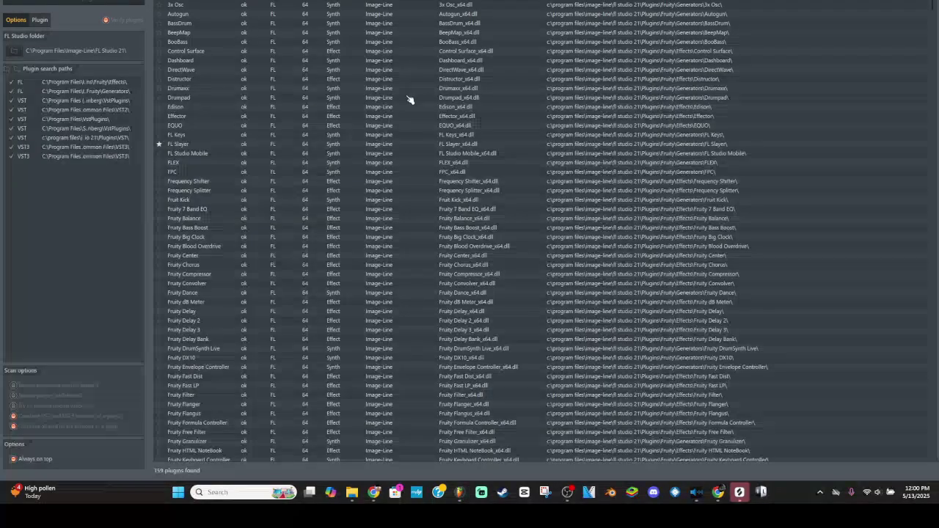
click(85, 3)
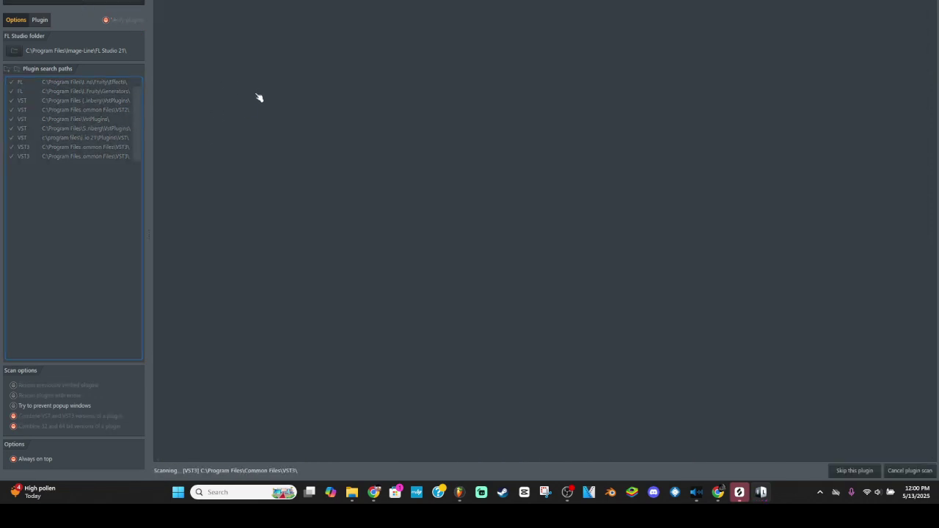
- Close the Plugin manager, Settings and Mixer windows
key(Escape)
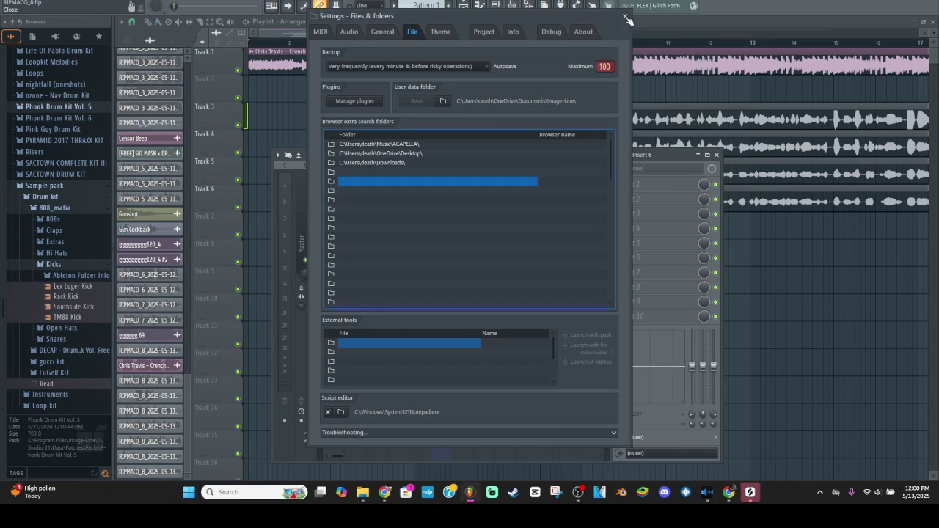
click(624, 16)
key(Escape)
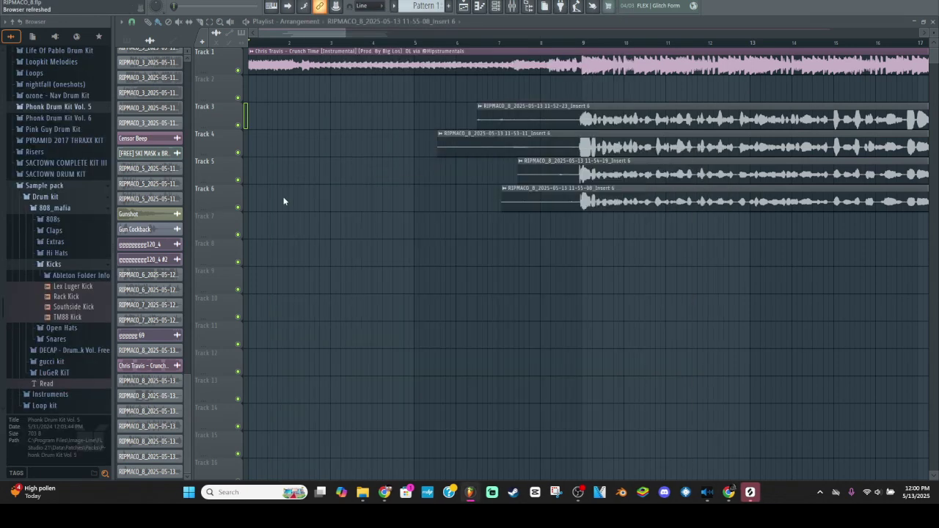
- Toggle the mixer off and zoom the playlist so all four vocal clips show
click(512, 6)
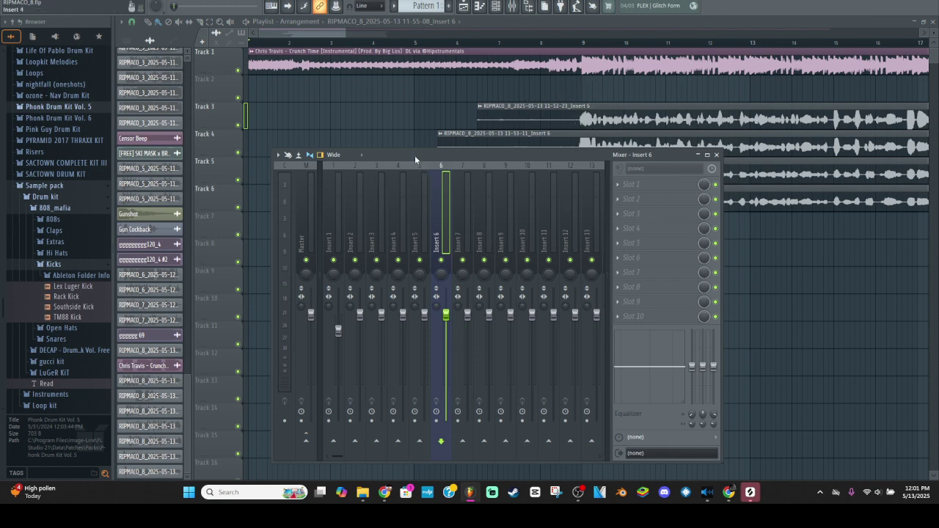
key(F9)
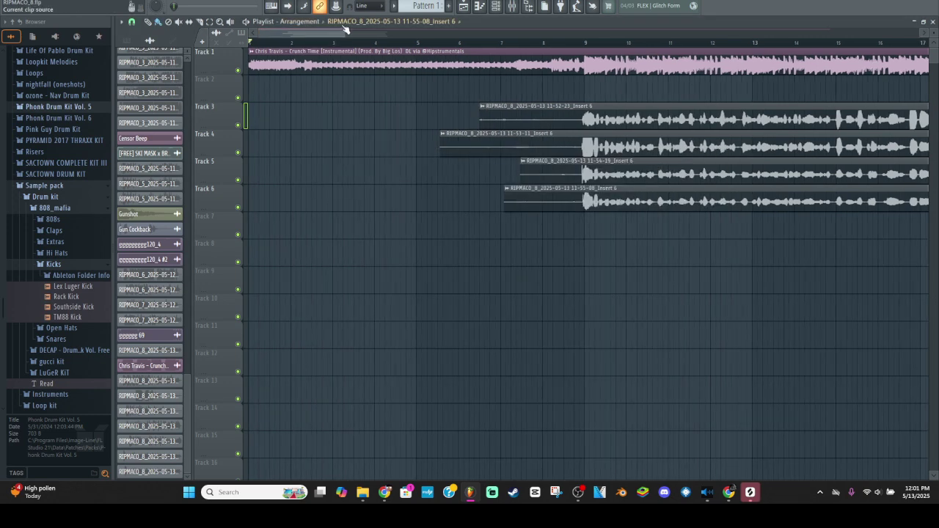
drag(347, 33, 297, 51)
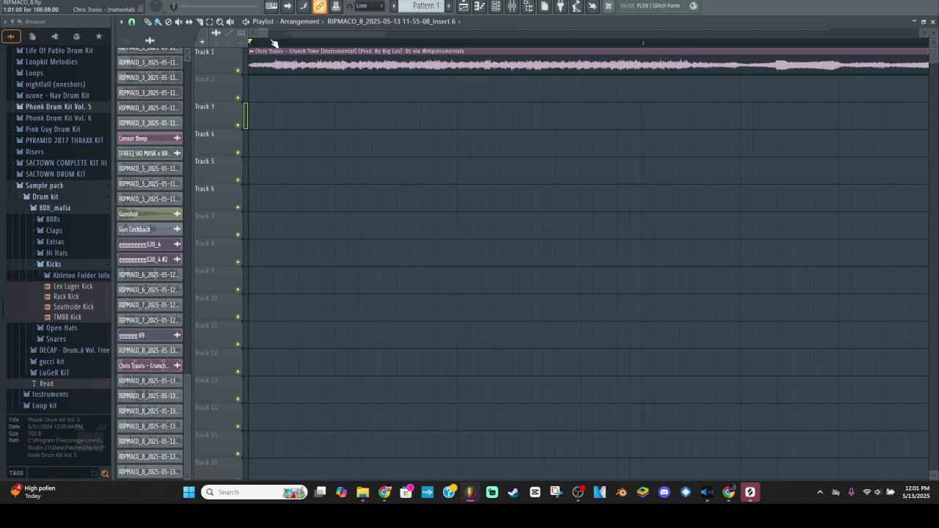
drag(260, 33, 323, 62)
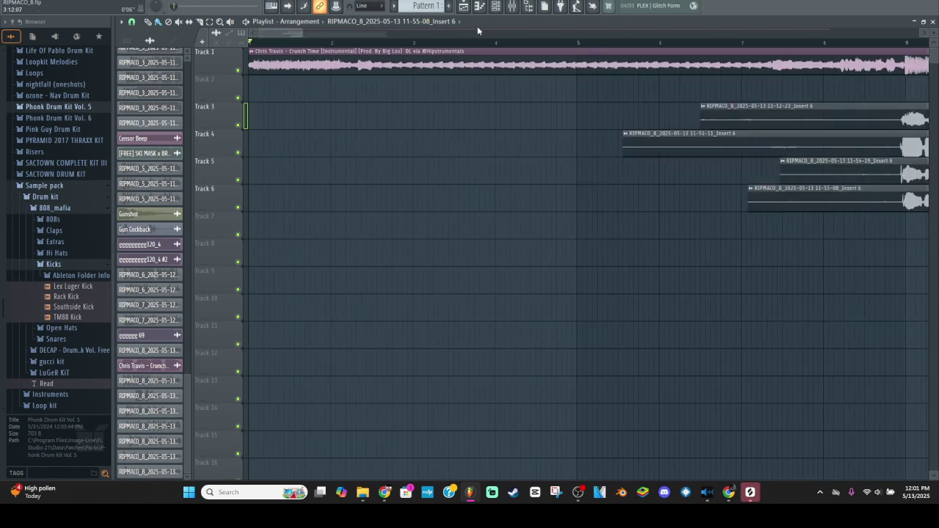
- Open and close the Chris Travis beat clip's channel settings, then reopen the mixer
click(477, 65)
double_click(477, 64)
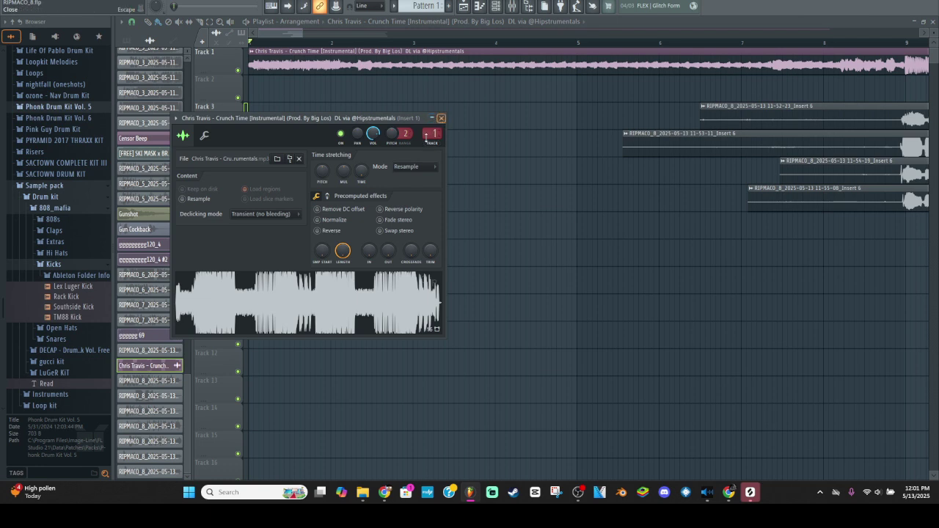
click(441, 117)
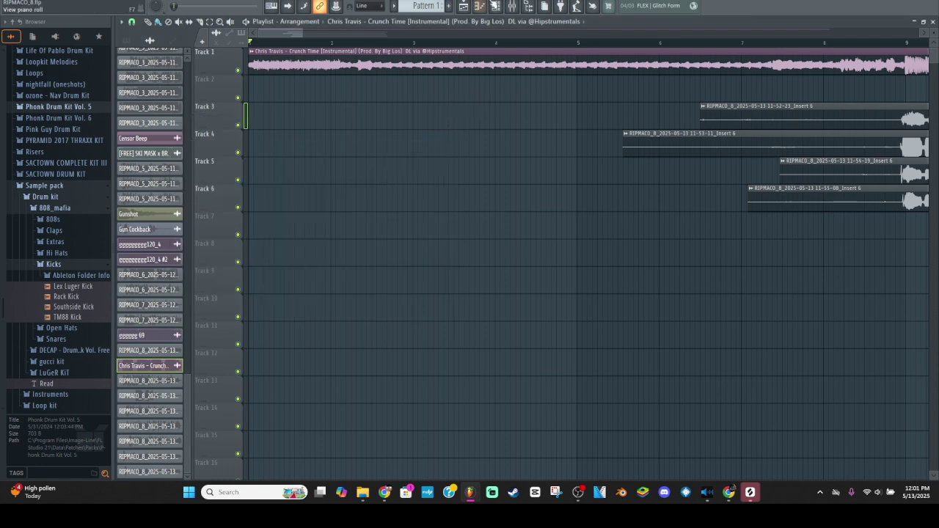
click(512, 6)
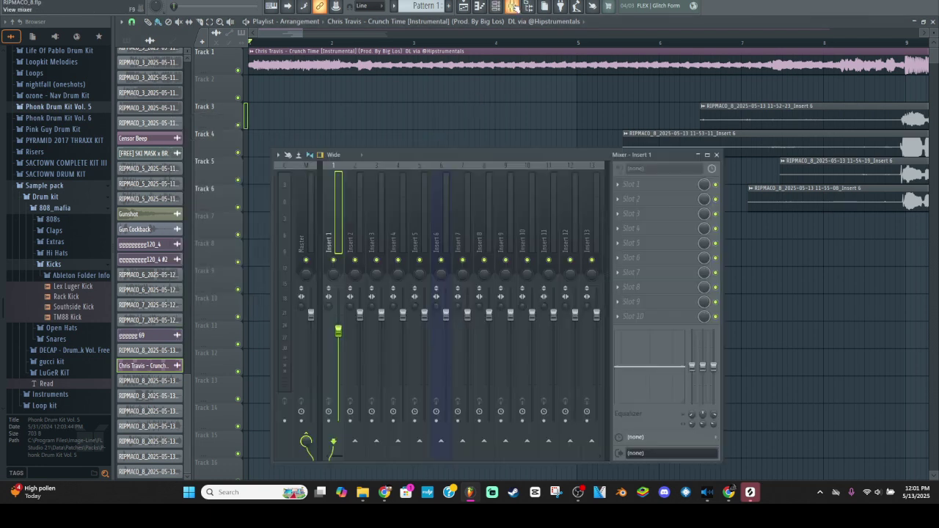
- Load the !Chris Travis Master Preset mixer state onto the Master track
right_click(308, 195)
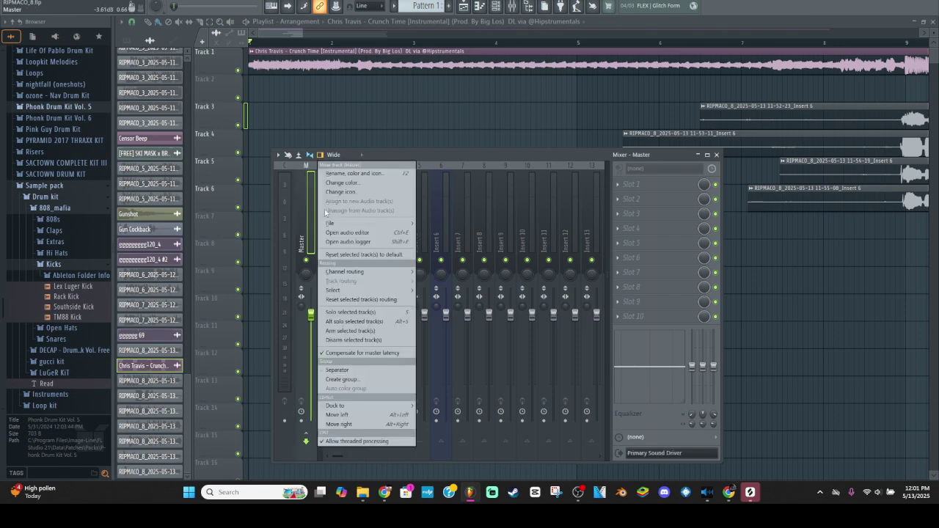
mouse_move(330, 224)
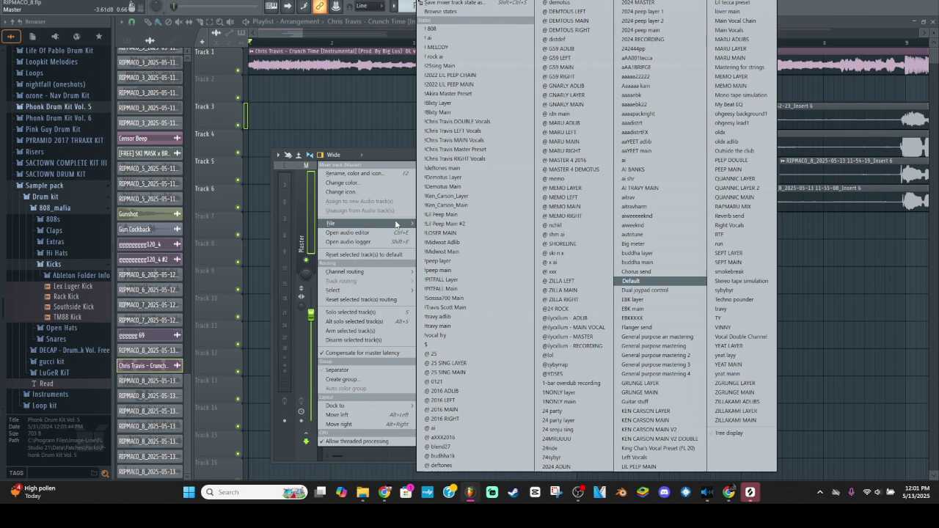
click(476, 151)
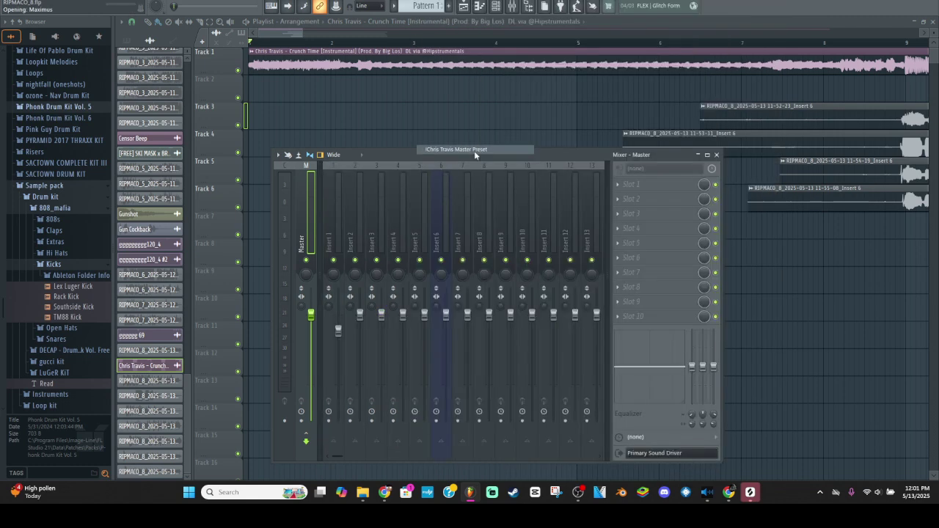
- Load the Chris Travis MAIN Vocals state onto Insert 2 and LEFT Vocals onto Insert 3
right_click(361, 208)
mouse_move(395, 221)
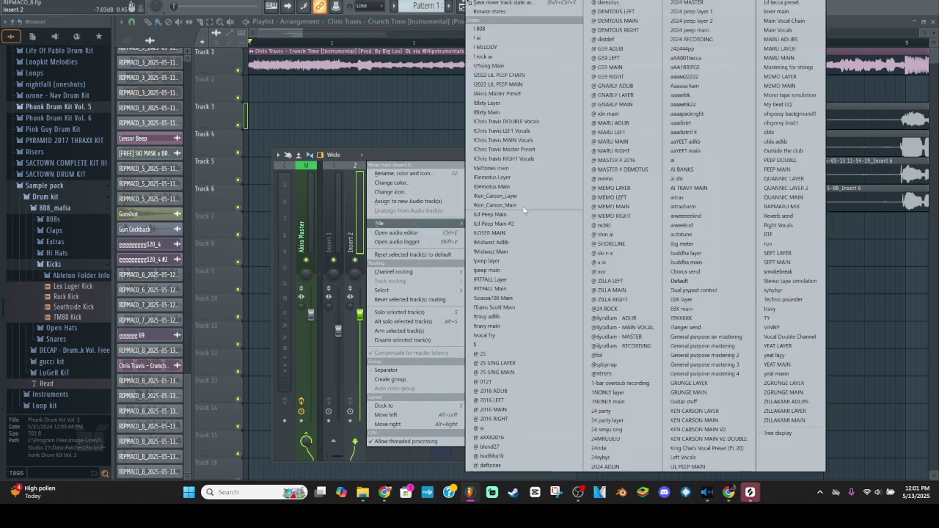
click(524, 140)
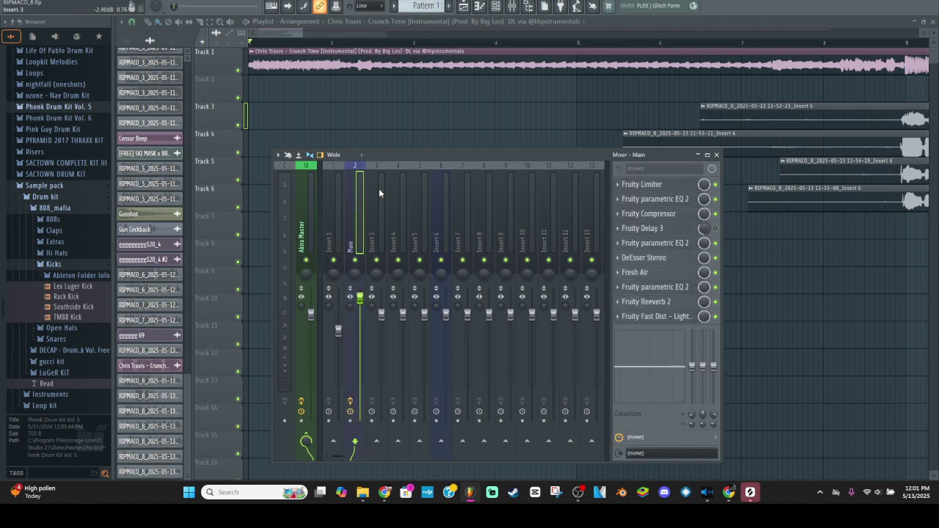
right_click(379, 188)
mouse_move(440, 223)
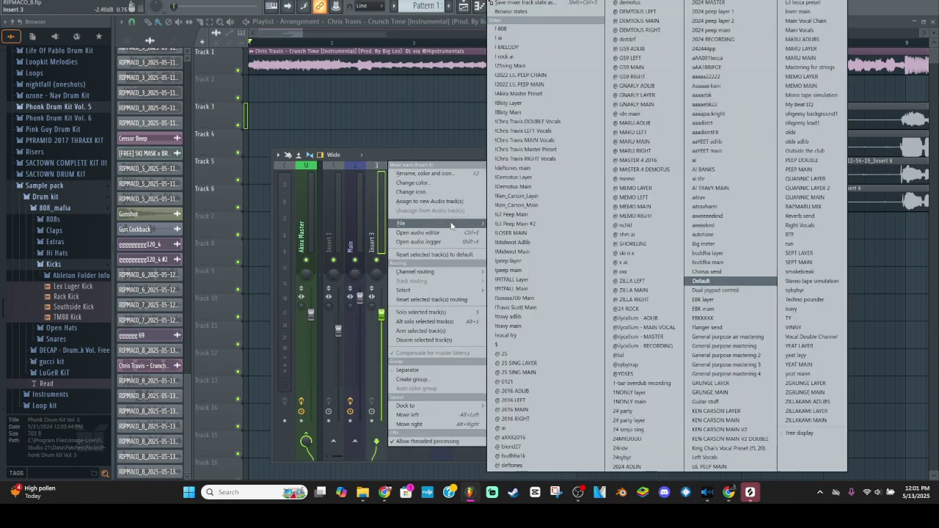
click(539, 130)
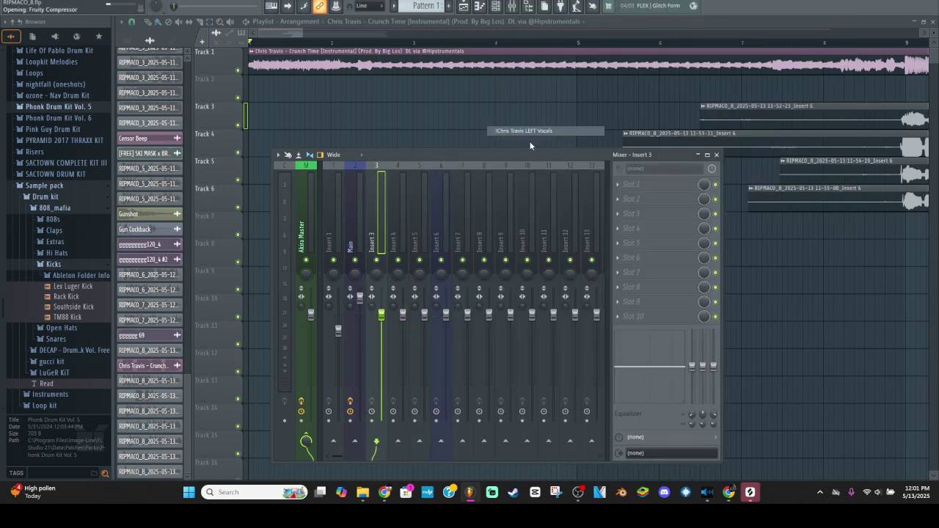
- Load the Chris Travis RIGHT Vocals state onto Insert 4 and DOUBLE Vocals onto Insert 5
right_click(400, 196)
mouse_move(438, 224)
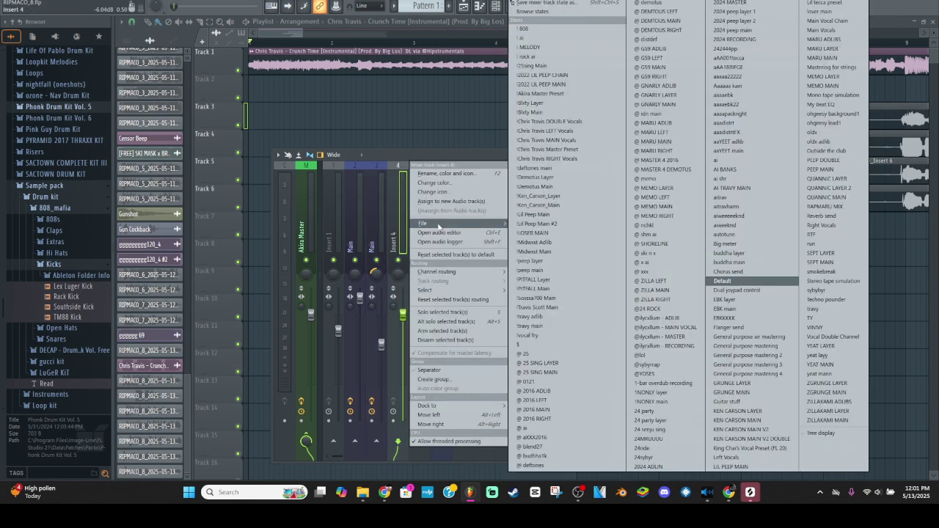
click(569, 159)
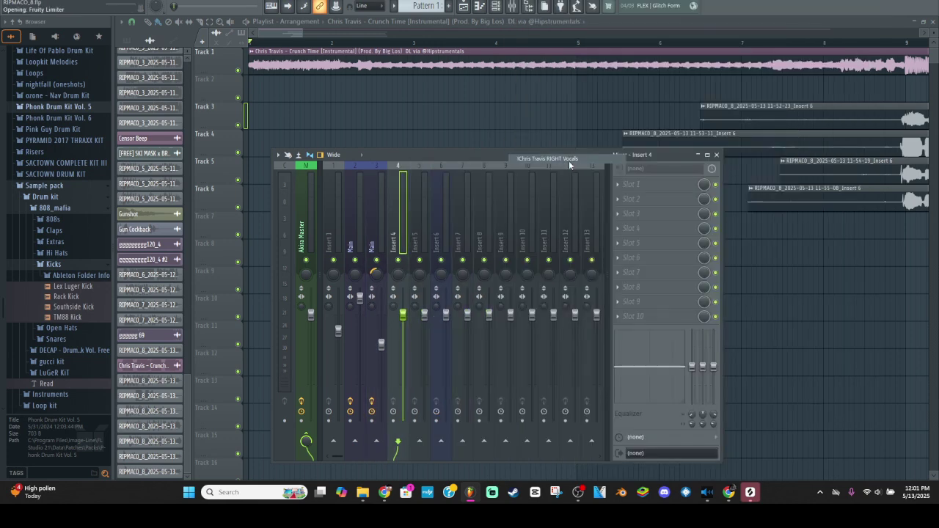
right_click(422, 197)
mouse_move(476, 223)
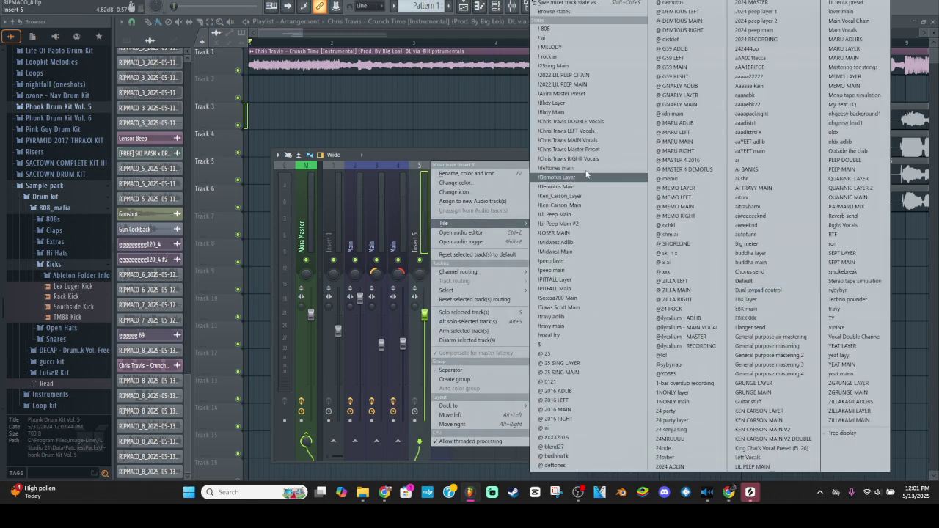
click(596, 123)
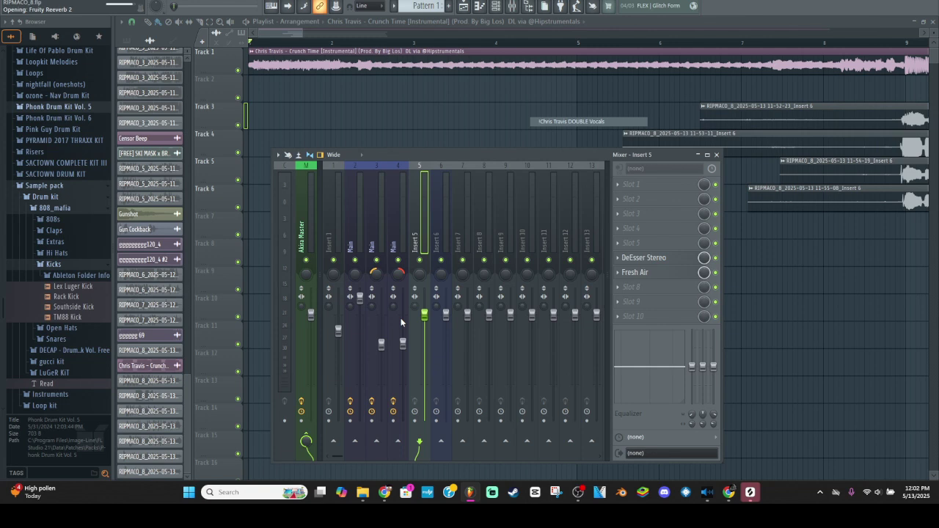
- Turn Insert 2's volume fader down to about 91%
scroll(423, 308, up, 3)
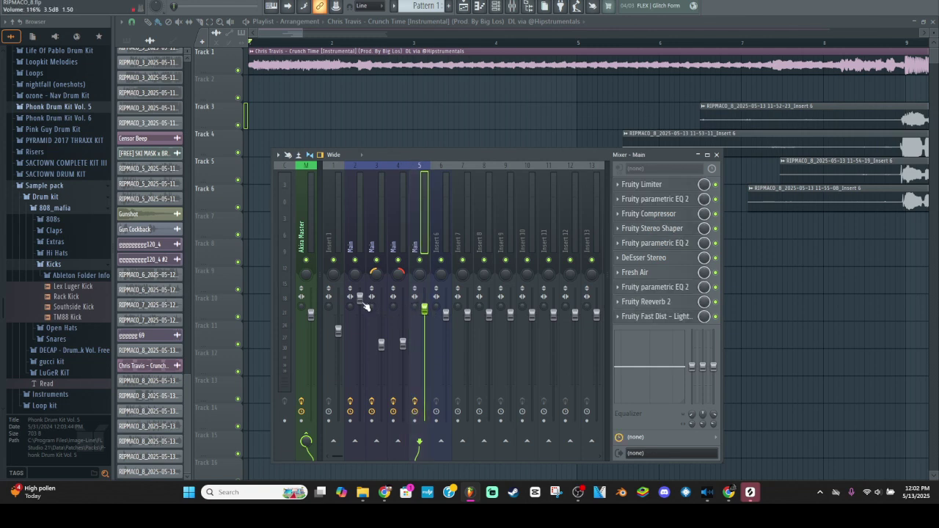
drag(365, 303, 361, 313)
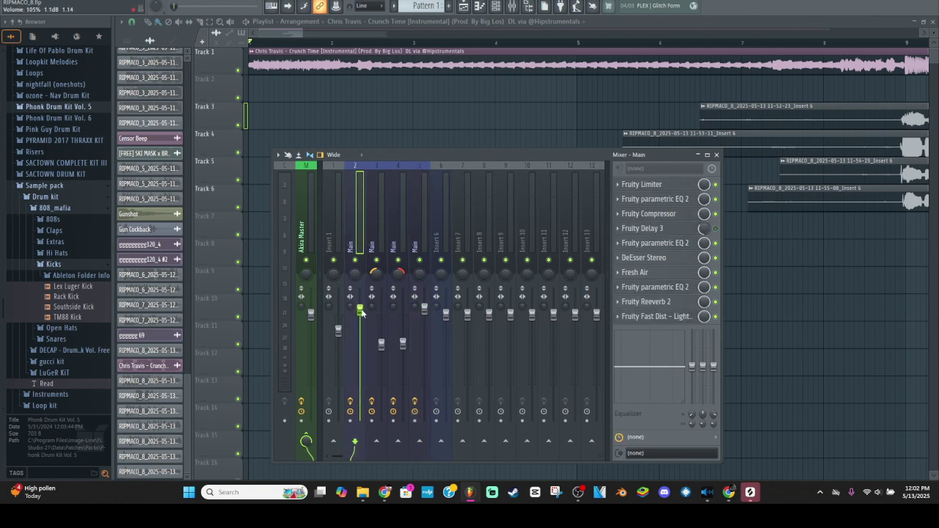
right_click(361, 312)
click(396, 328)
right_click(381, 346)
click(359, 315)
drag(359, 315, 359, 324)
- Copy Insert 2's volume onto Inserts 3, 4 and 5, then set the song position near bar 2
right_click(359, 327)
click(389, 439)
right_click(383, 349)
click(408, 449)
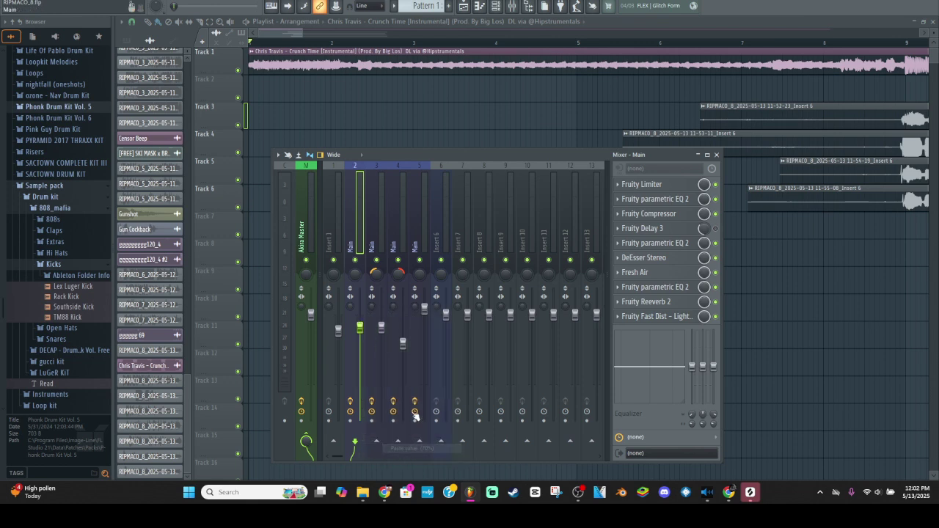
right_click(403, 342)
click(425, 449)
right_click(427, 312)
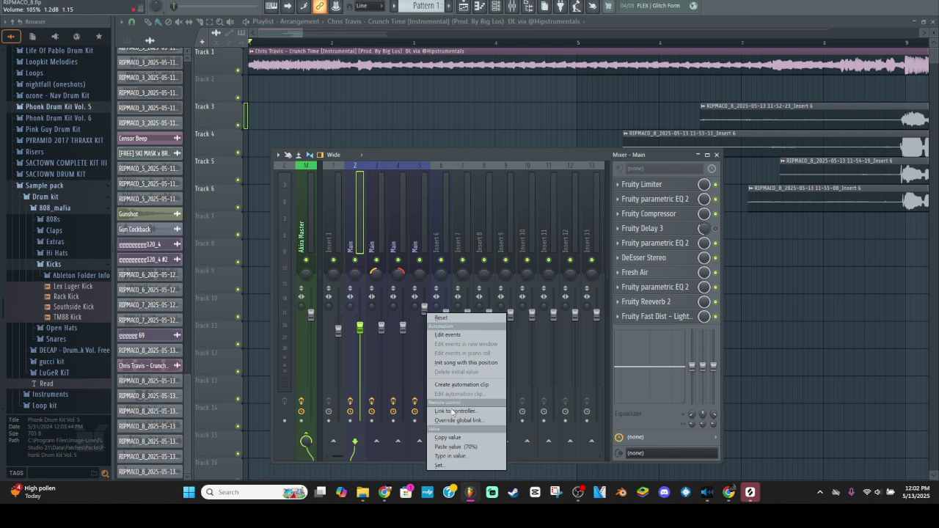
click(452, 449)
click(335, 43)
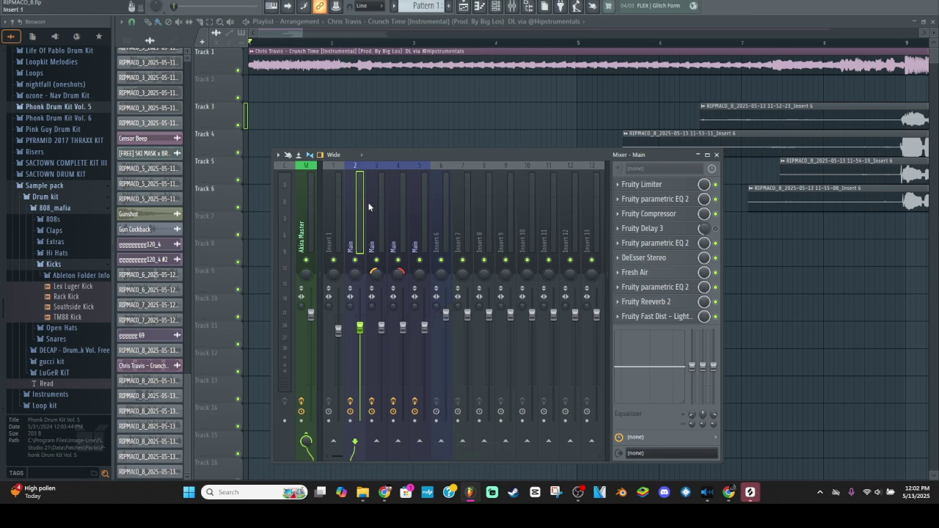
- Route Insert 6 to the Akira Master track, then reselect Insert 2's Main vocal chain
click(439, 199)
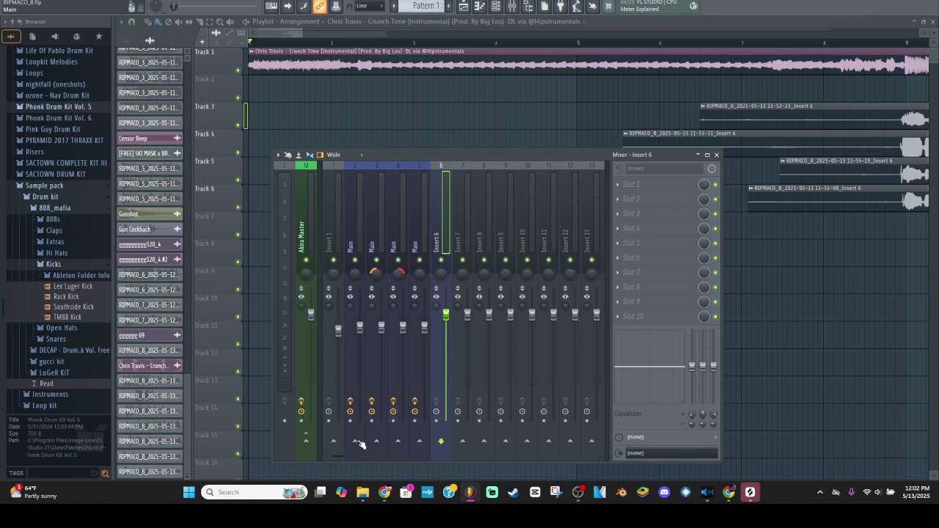
click(306, 442)
click(357, 206)
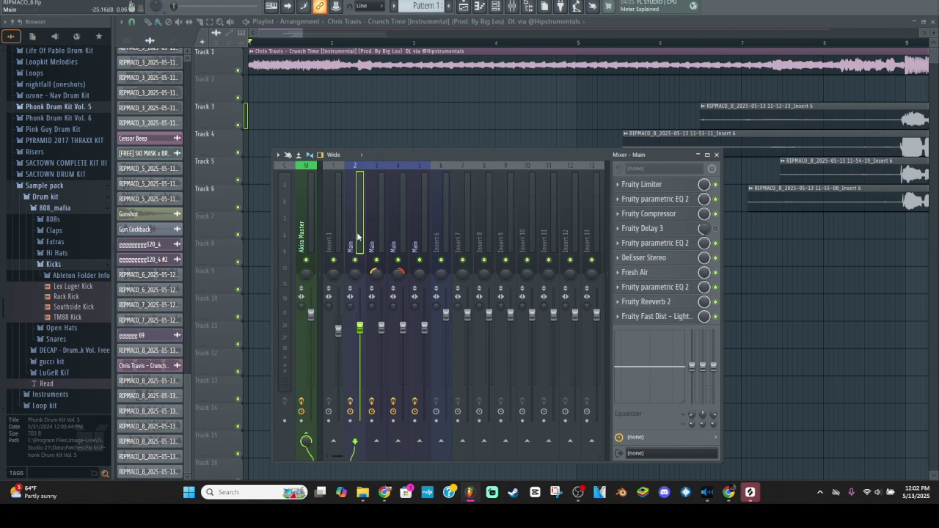
- Mute the Chris Travis beat on Track 1 and set playback to start near bar 8.8
drag(294, 33, 319, 31)
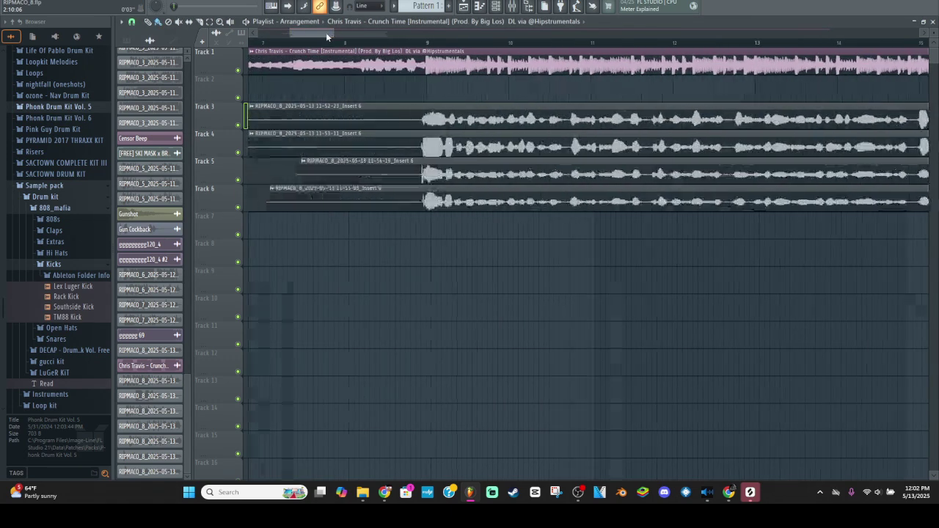
click(238, 71)
click(412, 43)
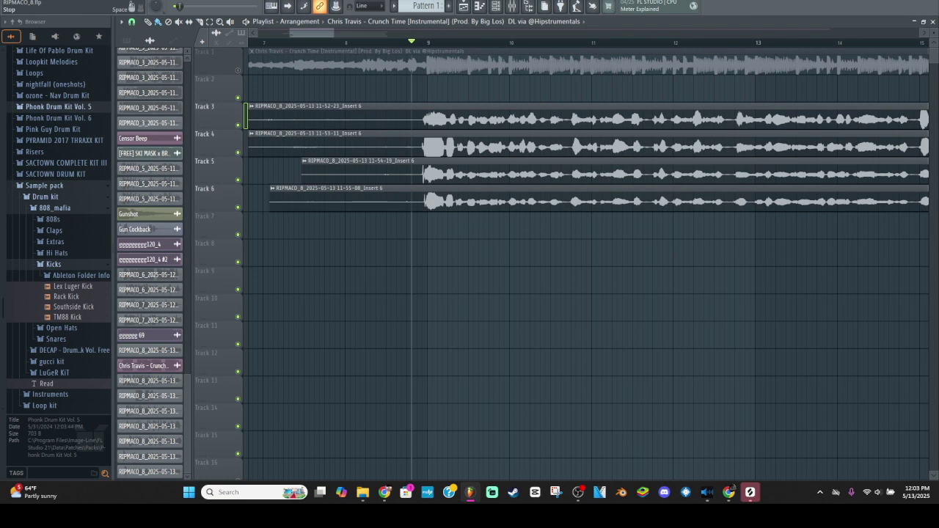
- Solo Track 3's vocal, start playback and open the audio settings
right_click(238, 124)
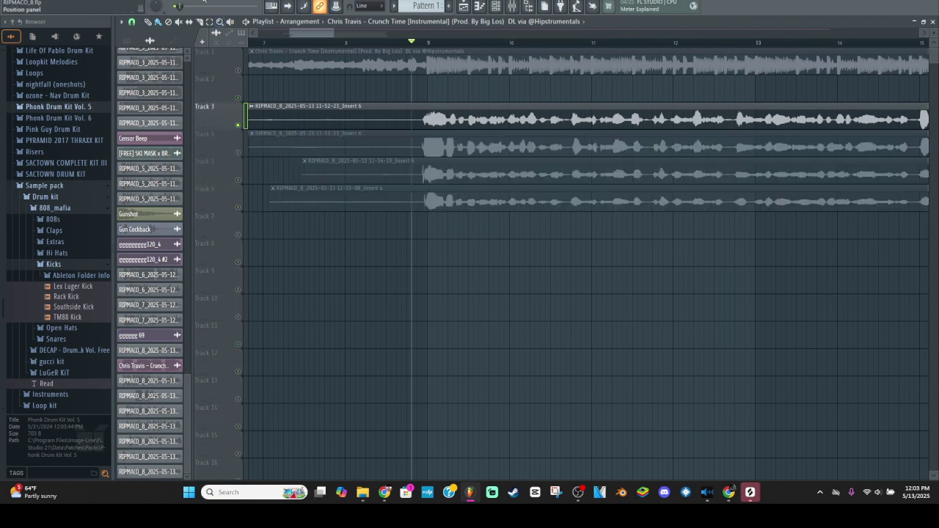
key(space)
key(space)
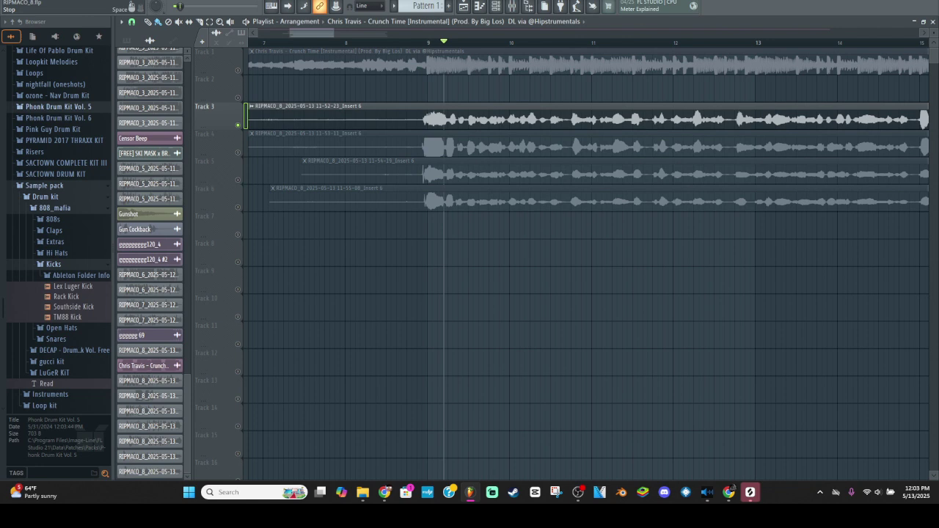
click(121, 20)
click(121, 20)
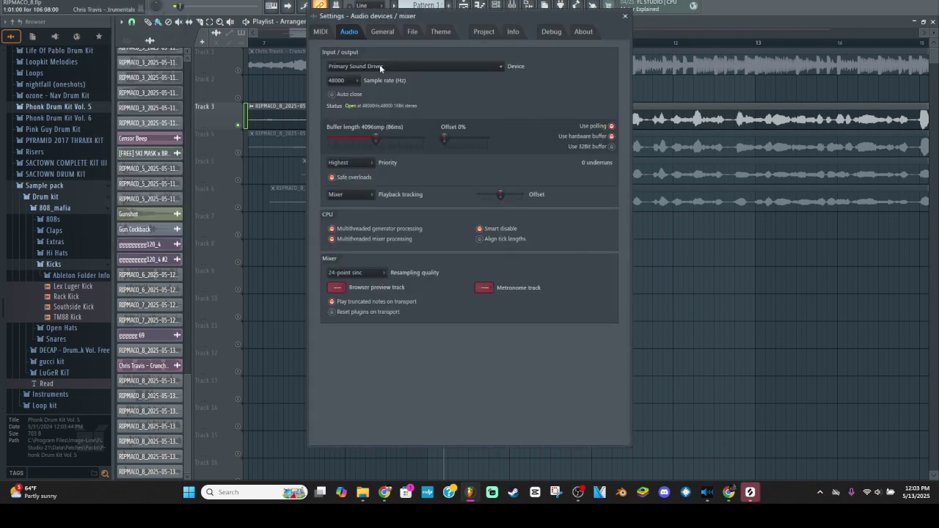
- Switch the audio device to ASIO4ALL v2 headphone output and test playback briefly
click(379, 65)
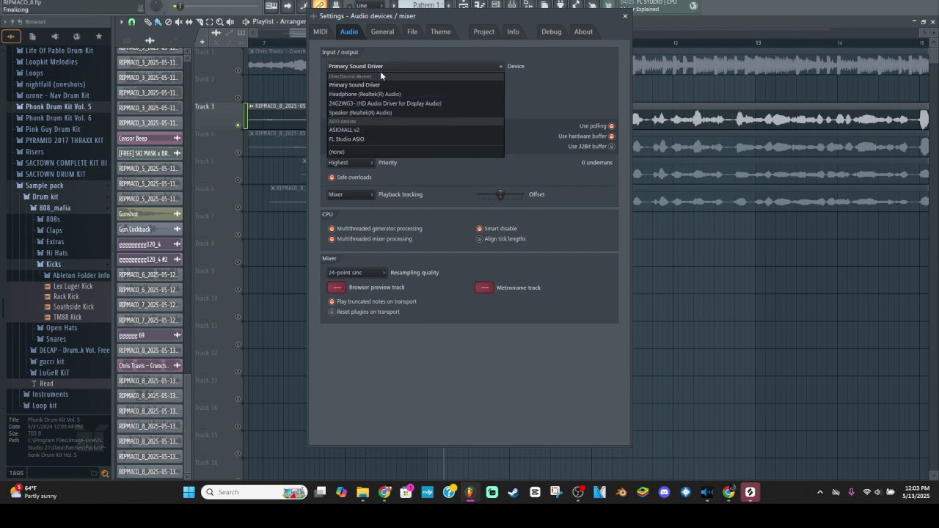
click(378, 131)
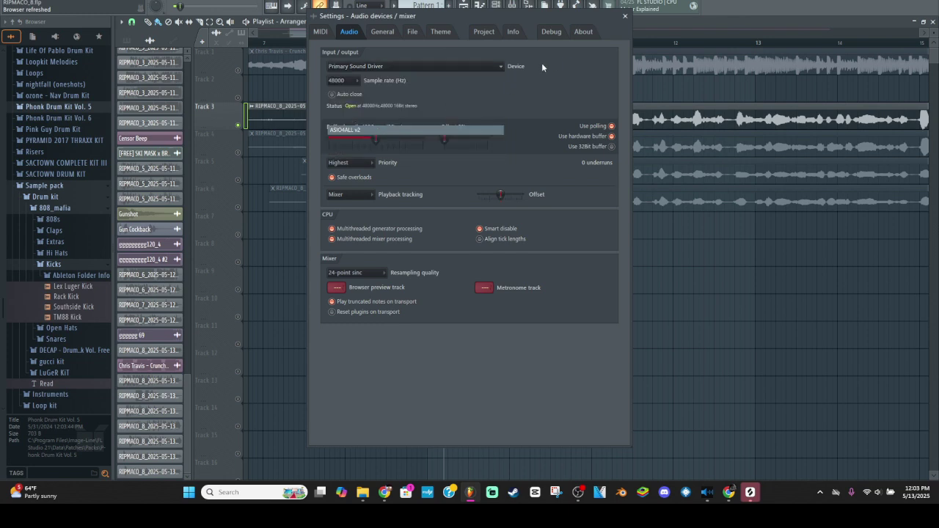
click(393, 94)
click(393, 94)
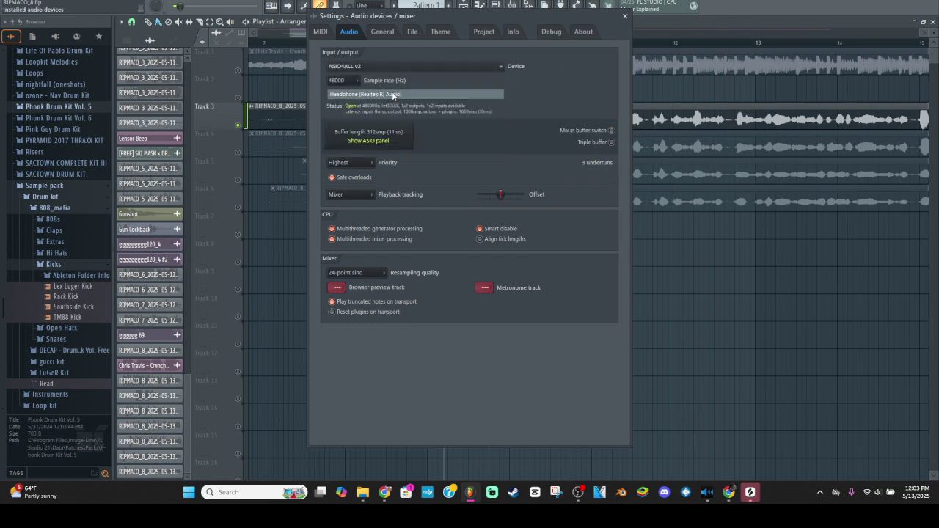
click(393, 93)
click(625, 16)
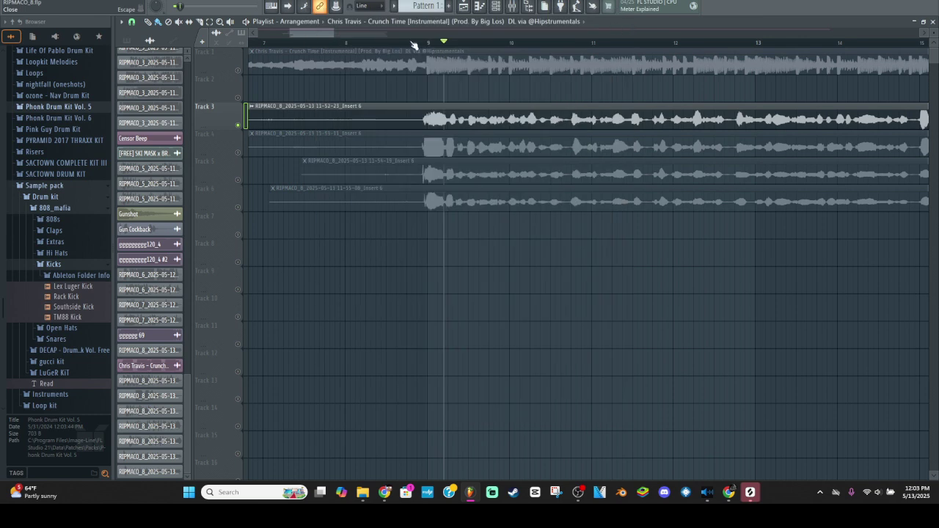
click(409, 42)
key(space)
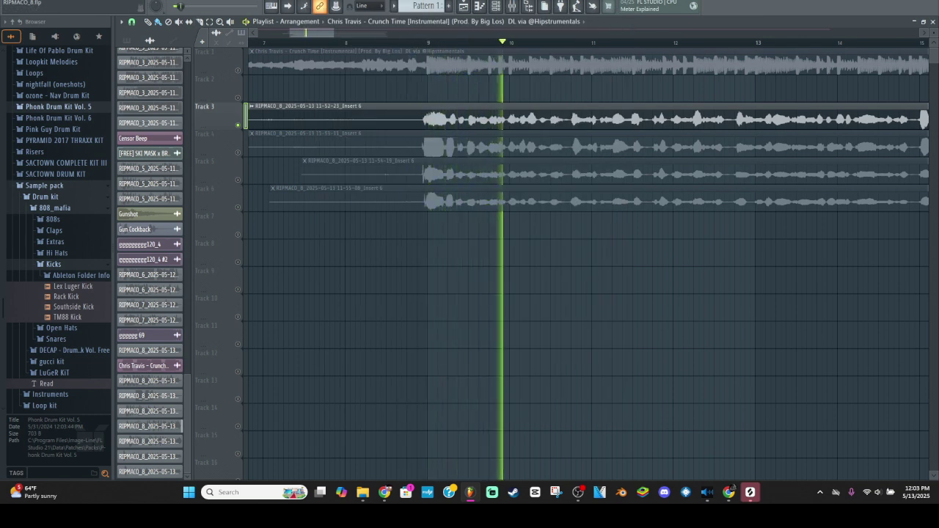
key(space)
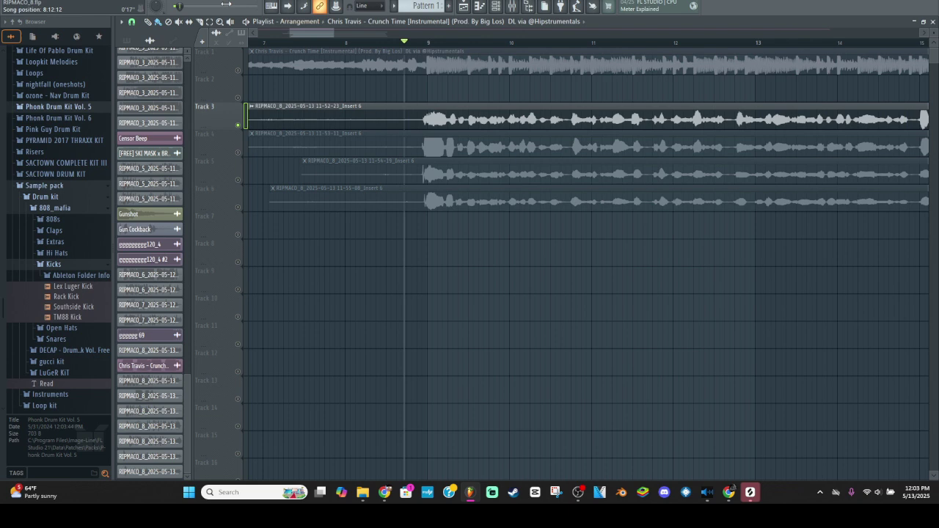
- Change the audio output device to Primary Sound Driver in Audio settings
click(103, 6)
click(110, 16)
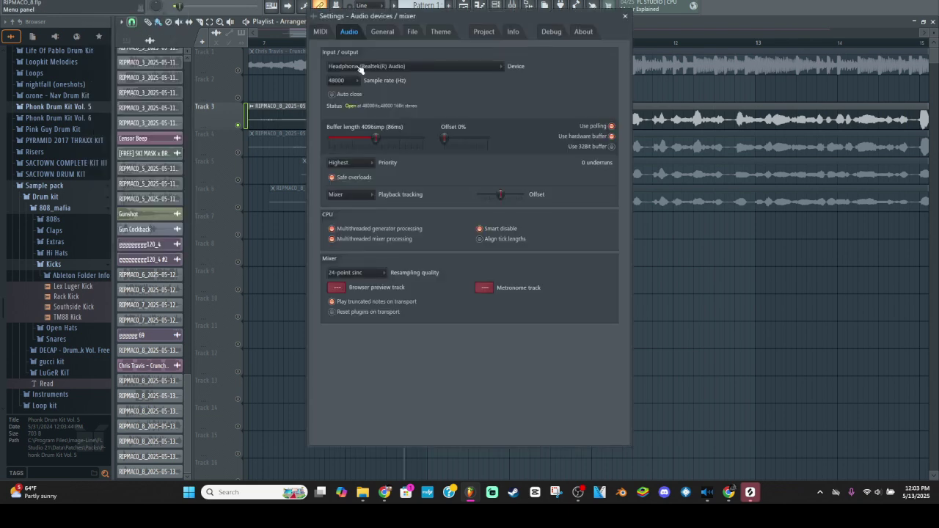
click(365, 67)
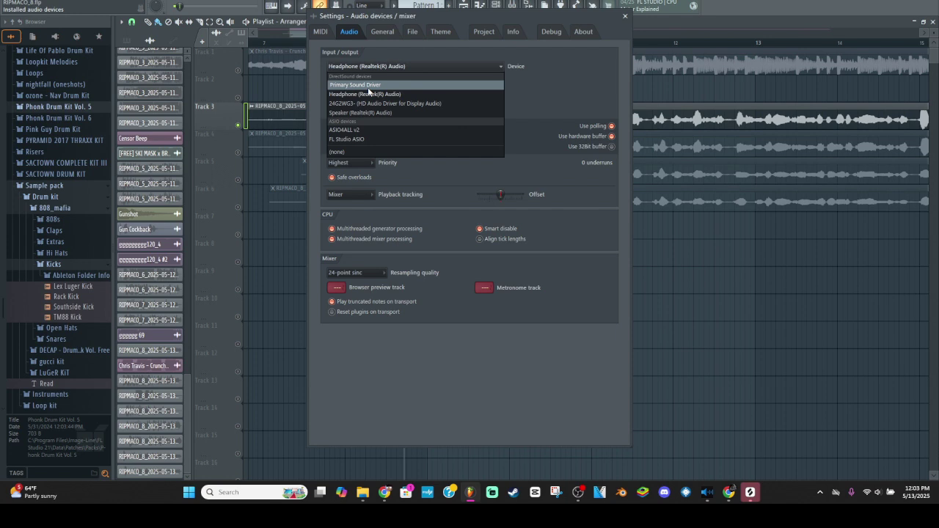
click(368, 88)
click(624, 15)
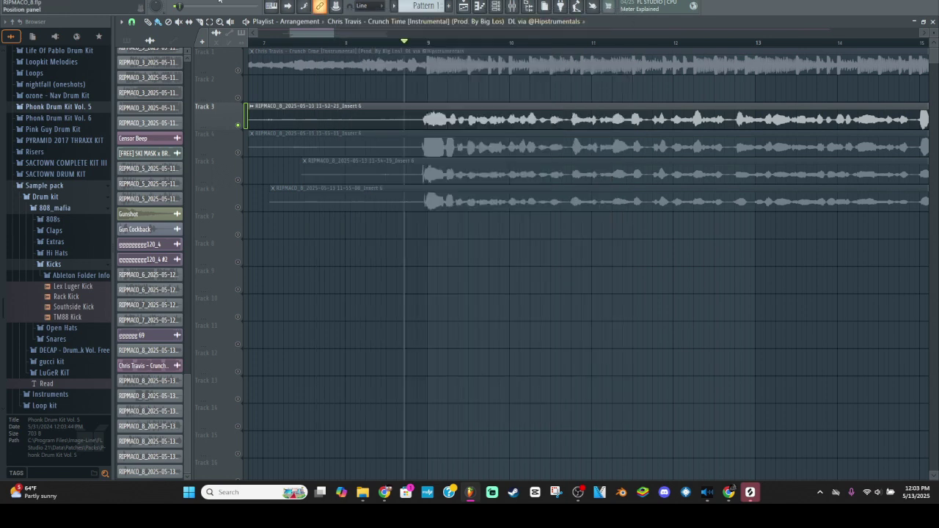
- Play the arrangement, showing and hiding the mixer during playback, then stop
key(space)
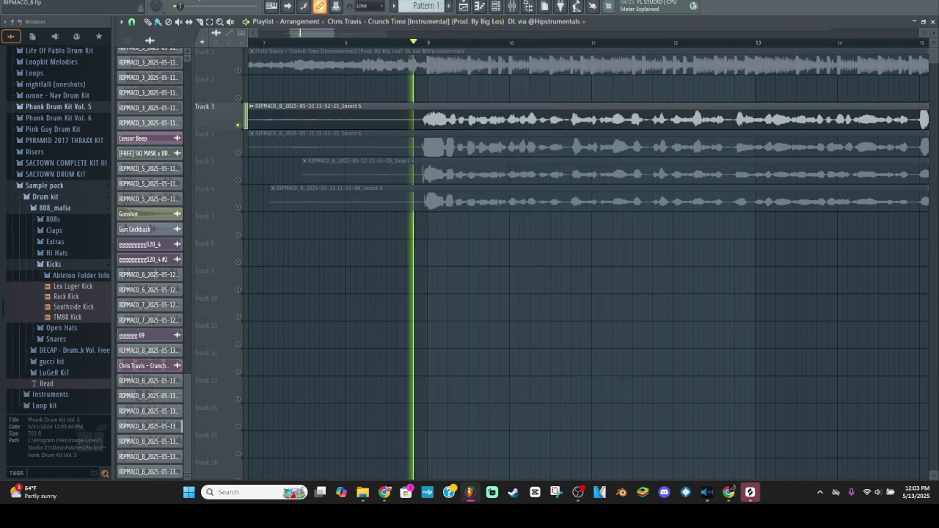
click(512, 6)
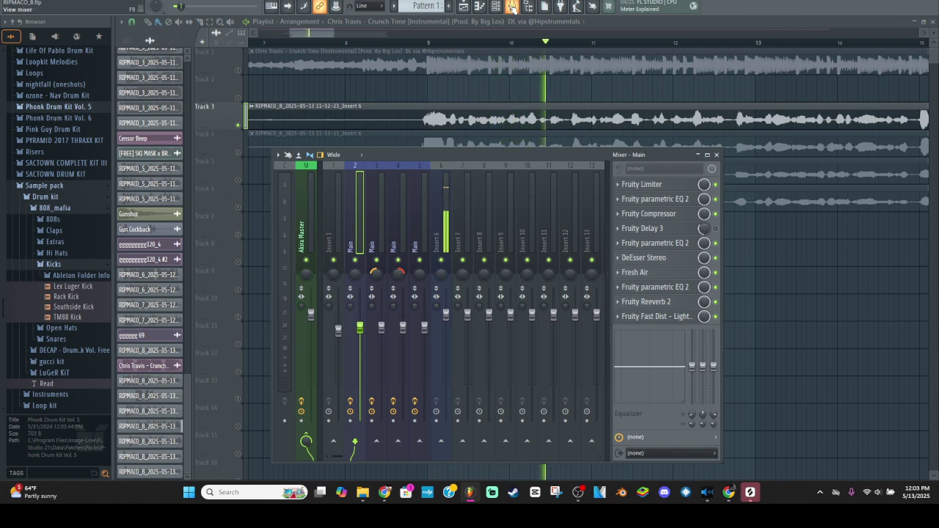
click(512, 6)
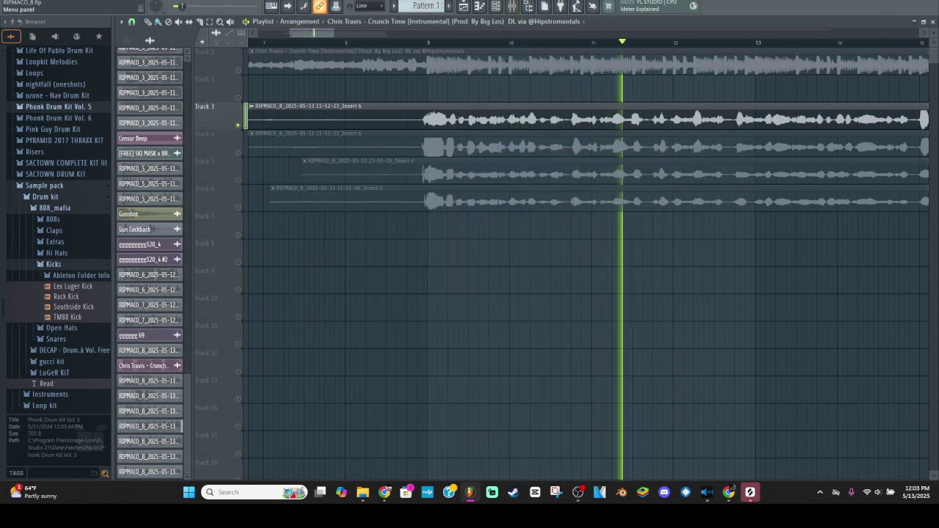
key(space)
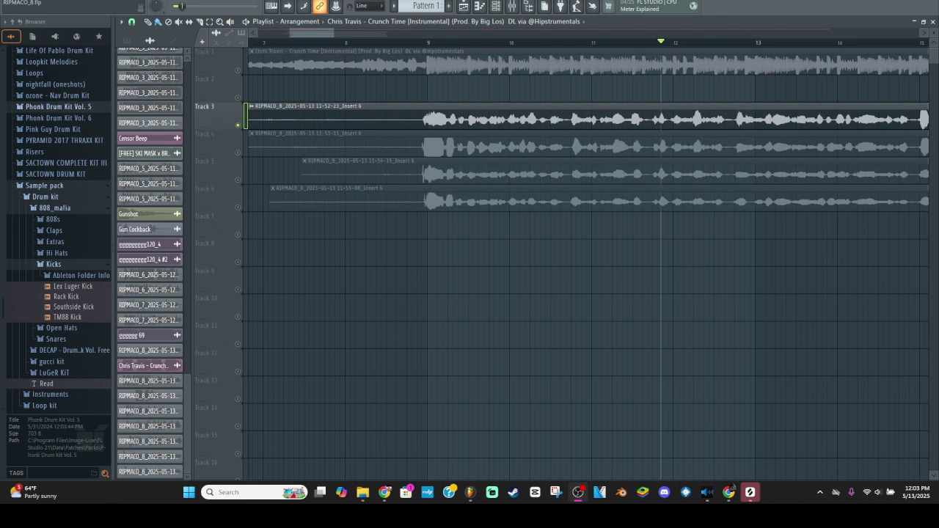
- Switch the audio output device to ASIO4ALL v2 and play from just before bar 9
click(116, 16)
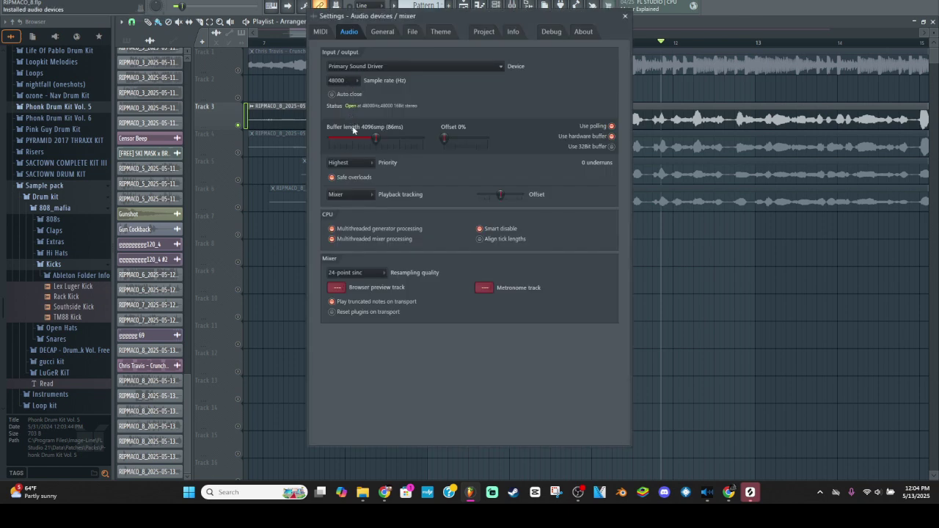
click(414, 66)
click(352, 130)
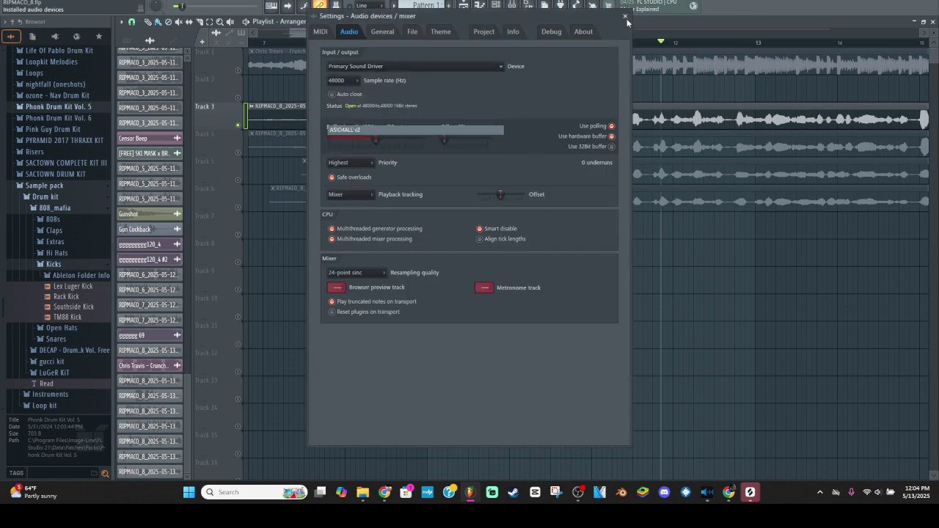
click(625, 16)
click(400, 41)
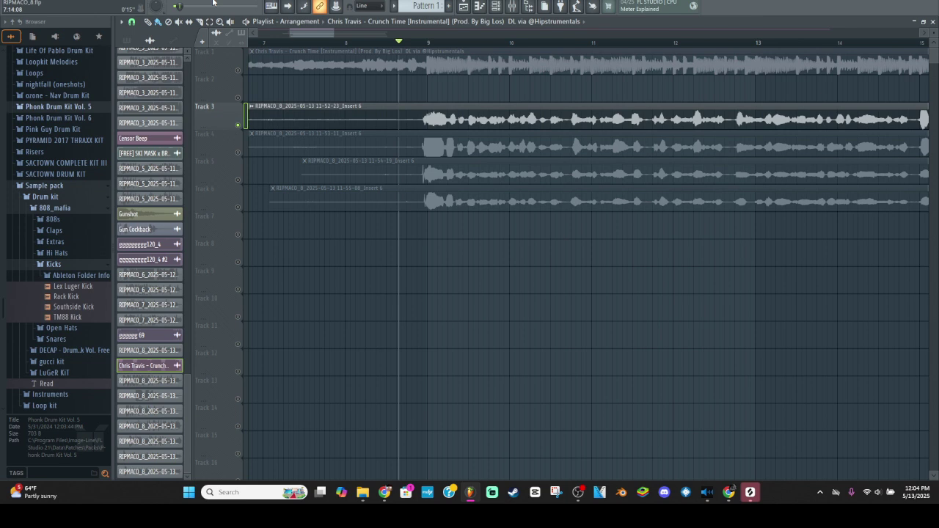
key(space)
key(space)
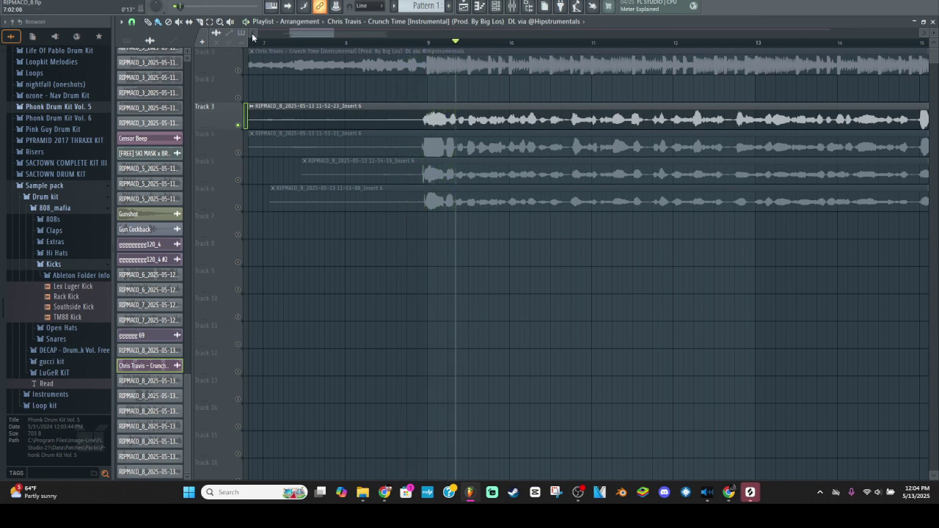
- Change the audio output device to Headphone (Realtek(R) Audio) and close the settings
click(88, 7)
click(110, 17)
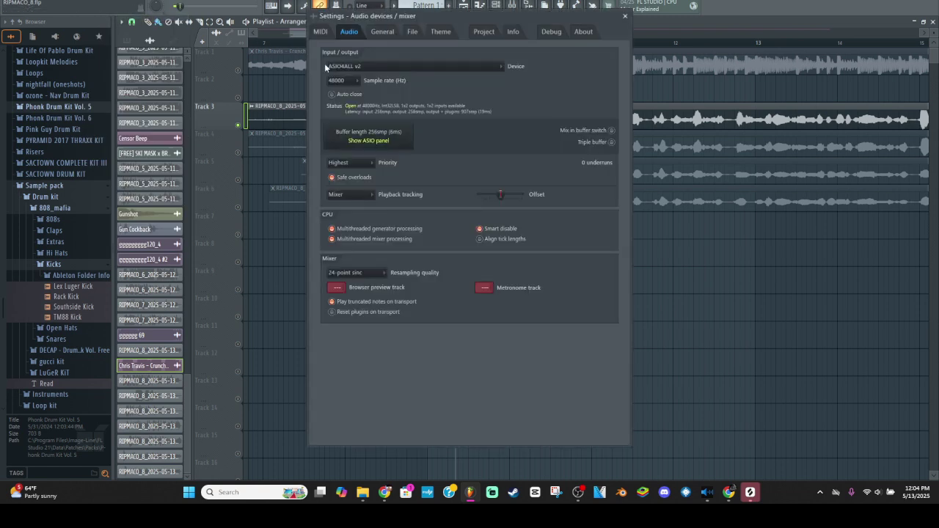
click(329, 67)
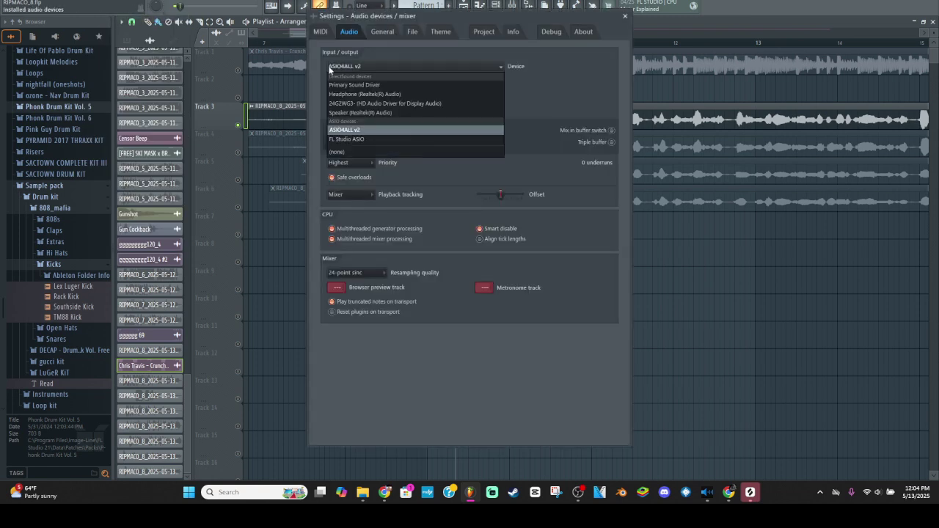
click(363, 94)
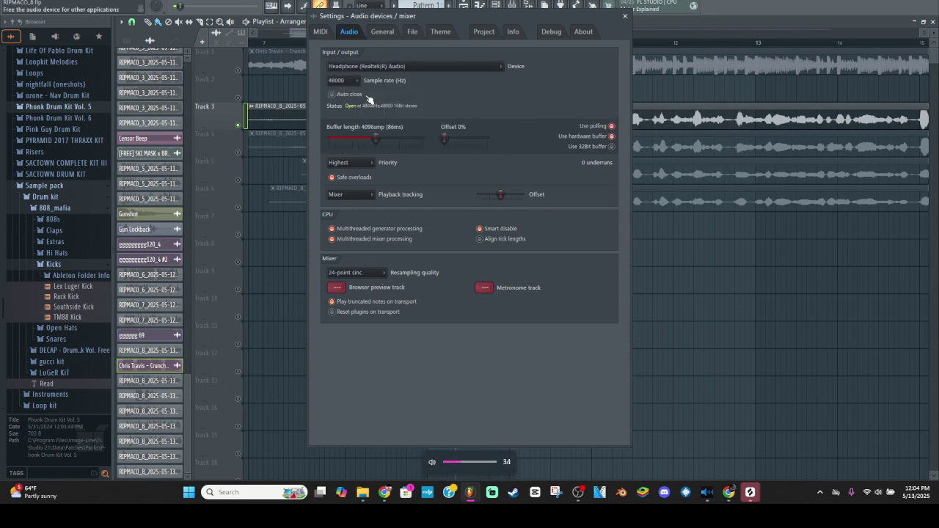
click(625, 17)
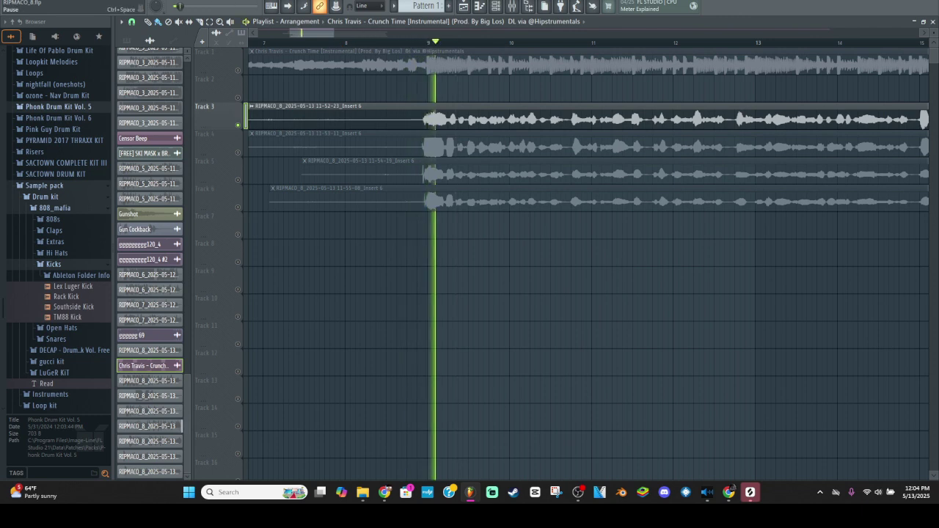
- Stop playback, then briefly replay the song from just before bar 9
key(space)
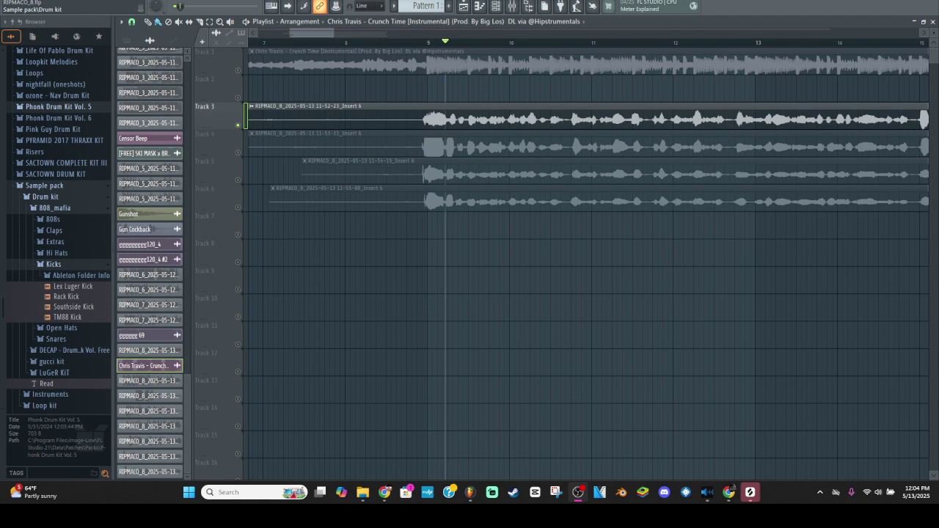
click(414, 41)
key(space)
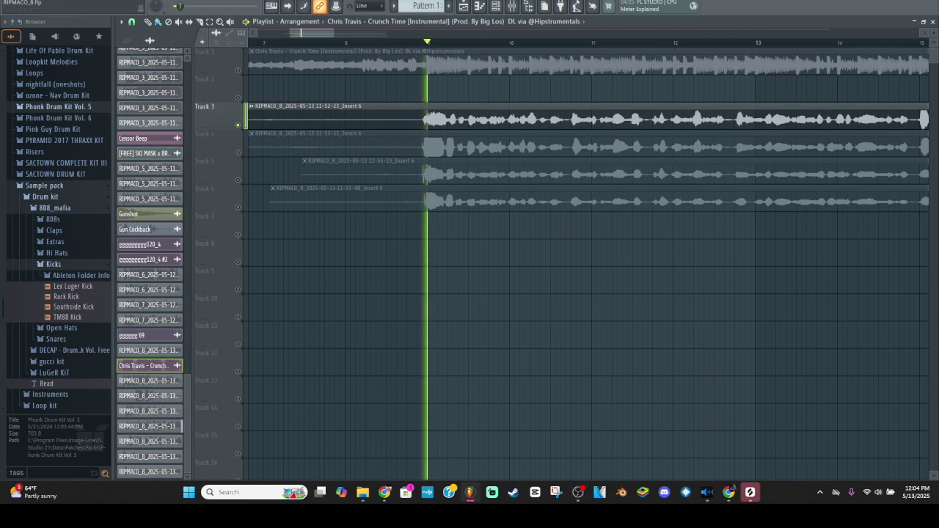
key(space)
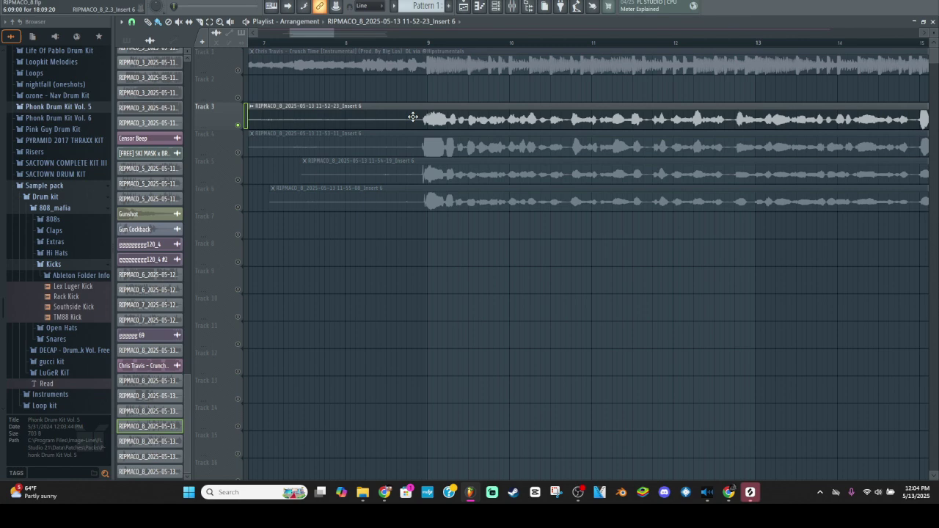
- Open the Track 3 vocal clip's channel settings and check its Insert 6 in the mixer
double_click(413, 116)
click(382, 72)
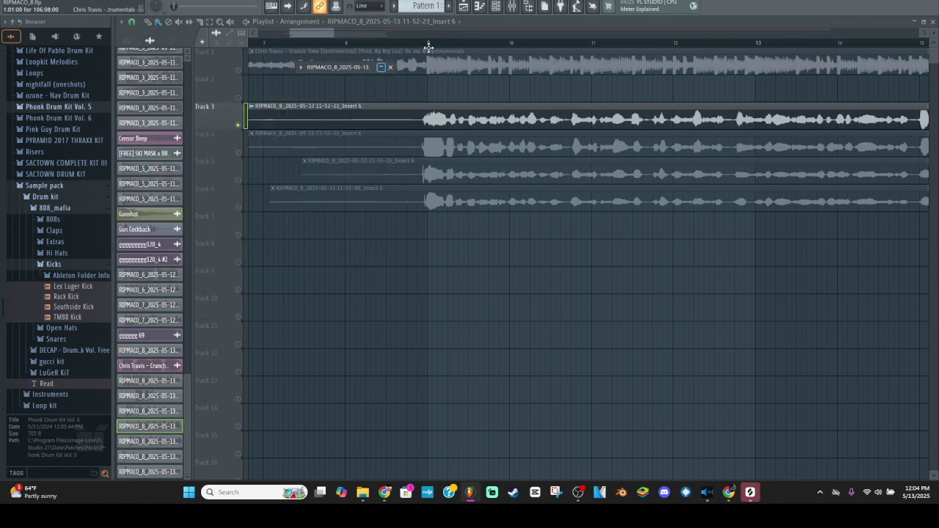
click(512, 7)
click(512, 6)
click(352, 67)
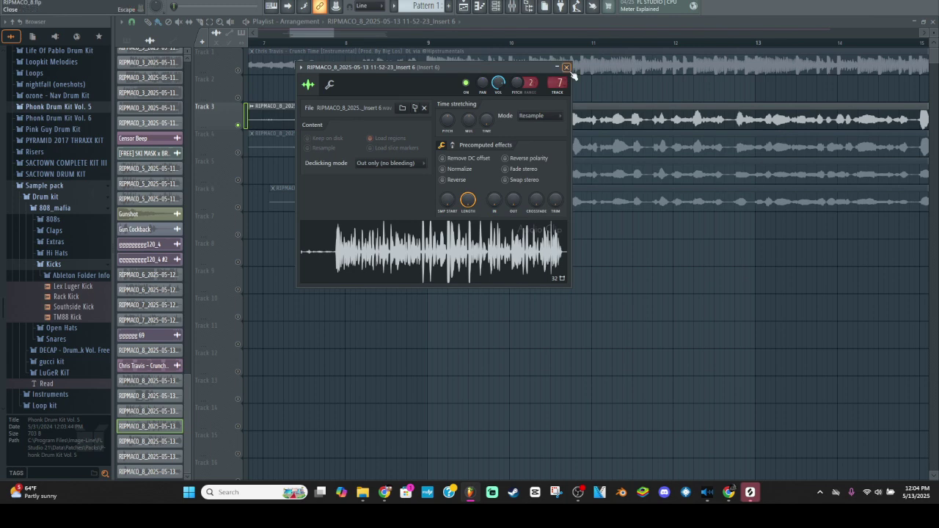
- Inspect the settings of the 11-53-11, 11-54-19 and 11-55-08 vocal clips, closing each
click(566, 67)
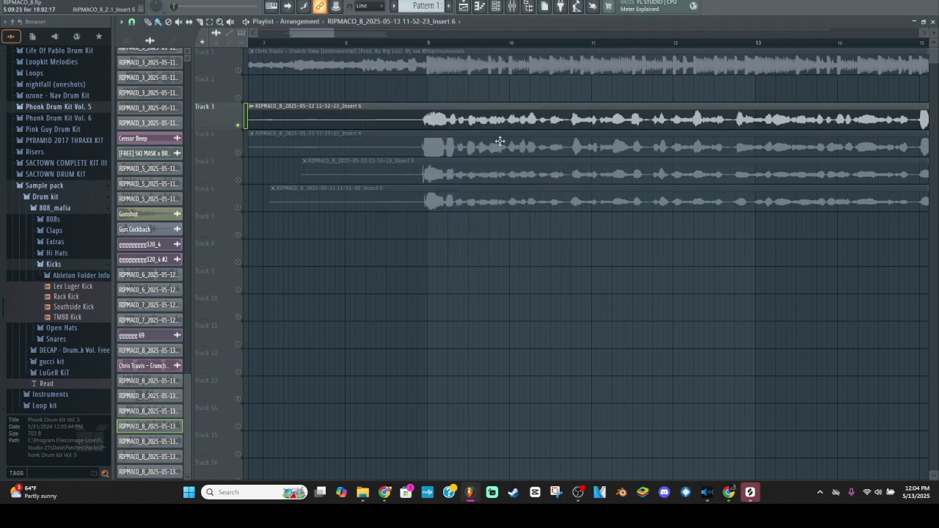
double_click(300, 140)
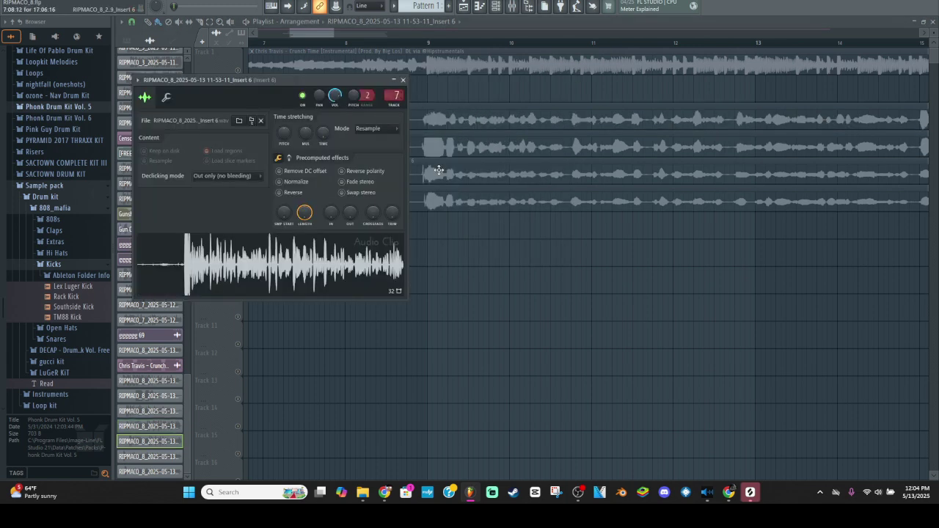
click(403, 79)
double_click(416, 128)
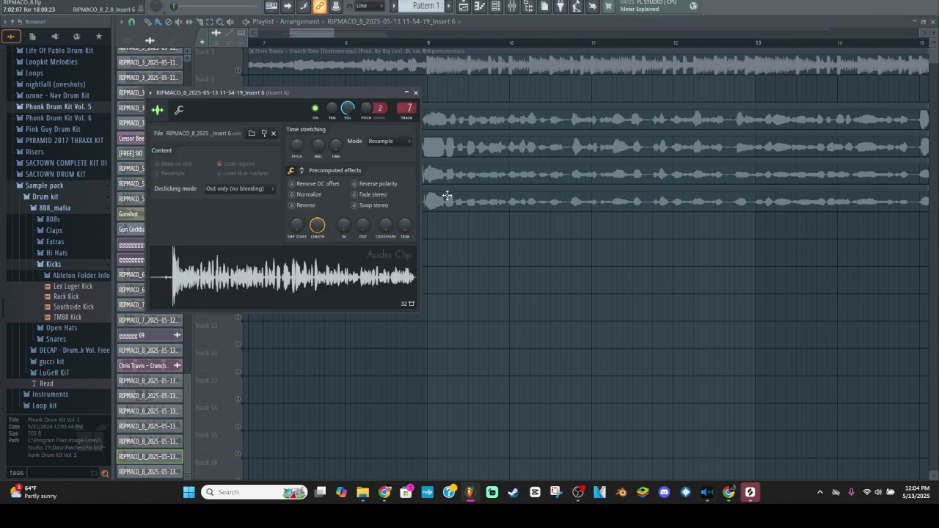
double_click(445, 195)
click(429, 105)
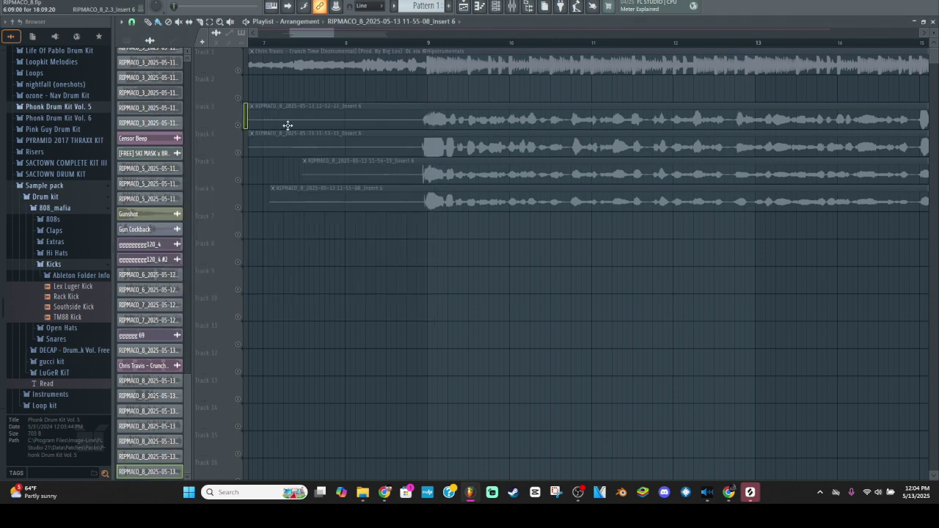
- Unmute Track 3 and play the beat with vocals from just before bar 9
click(242, 126)
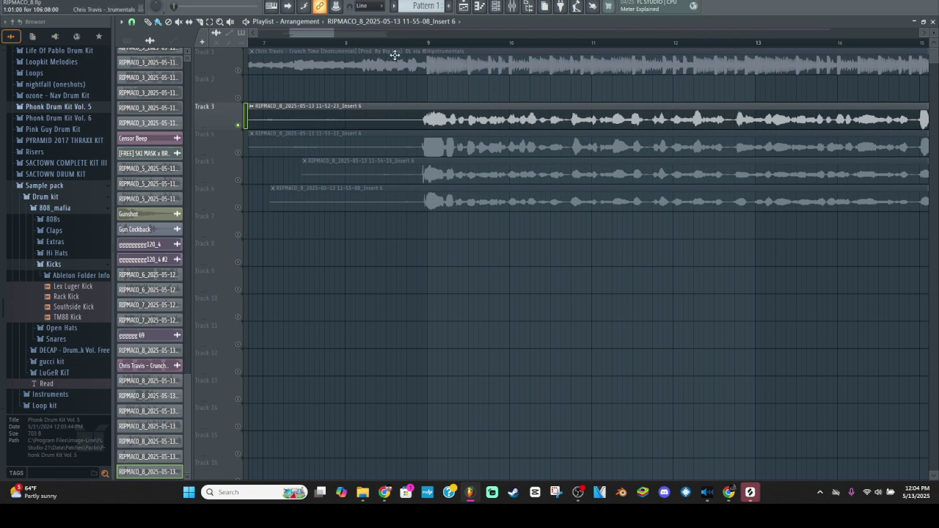
click(418, 43)
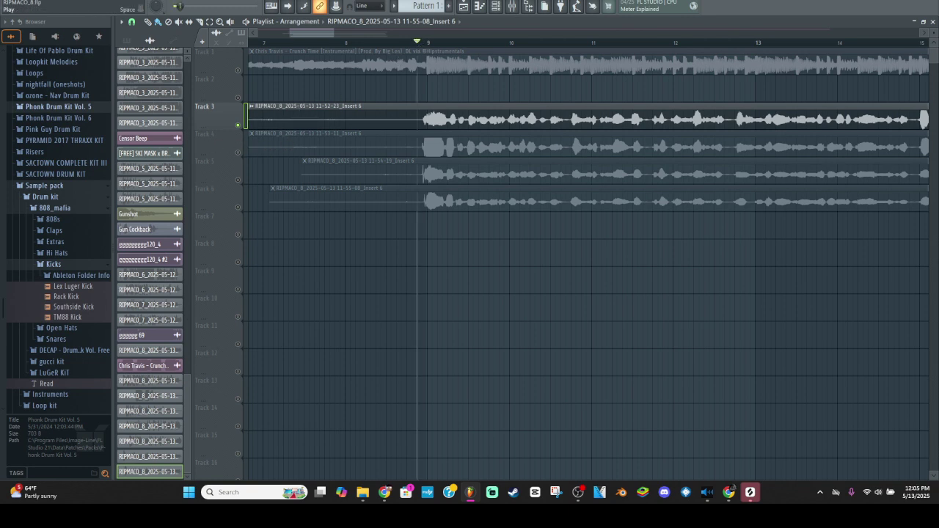
key(space)
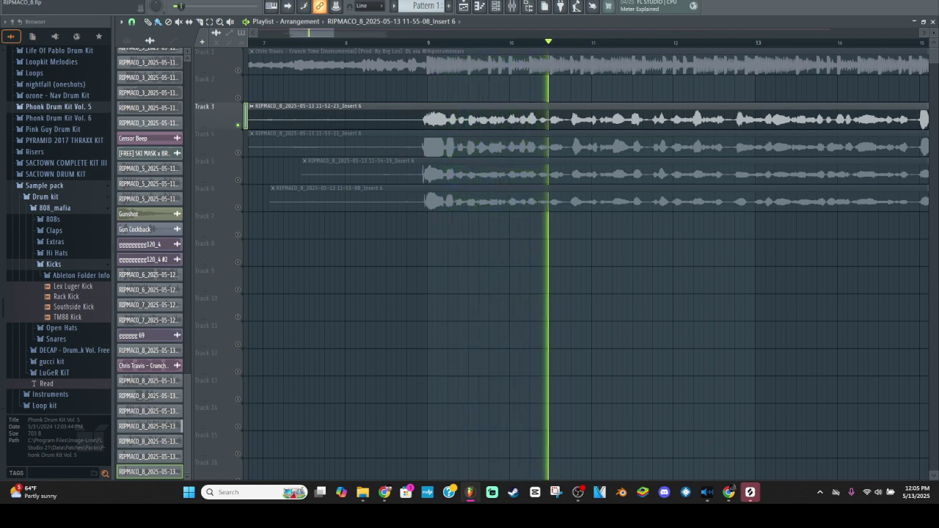
key(space)
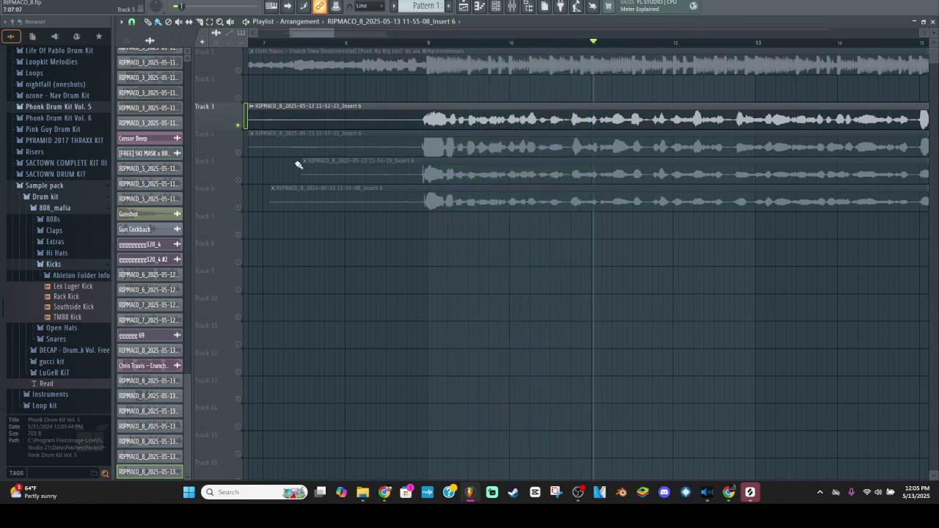
- Solo Track 4 and play its 11-53-11 take alone from before the vocal
right_click(238, 127)
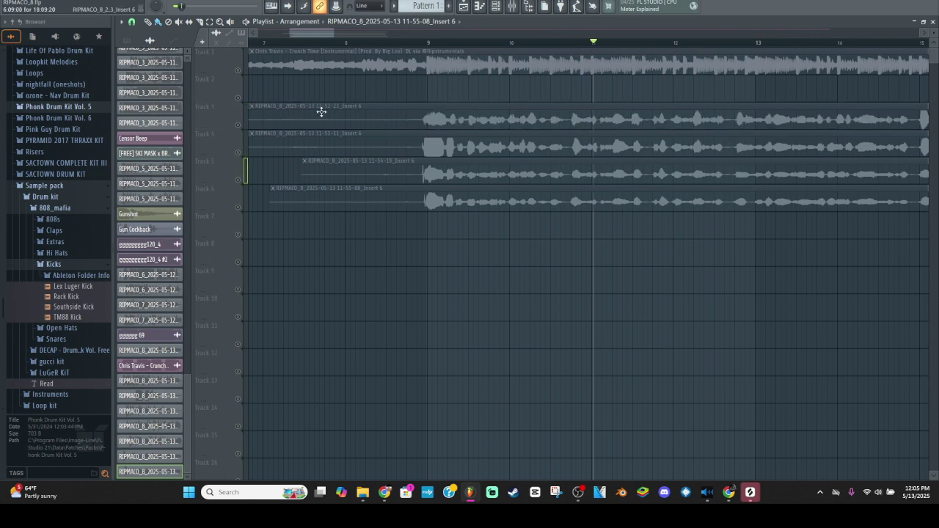
right_click(237, 152)
click(420, 49)
key(space)
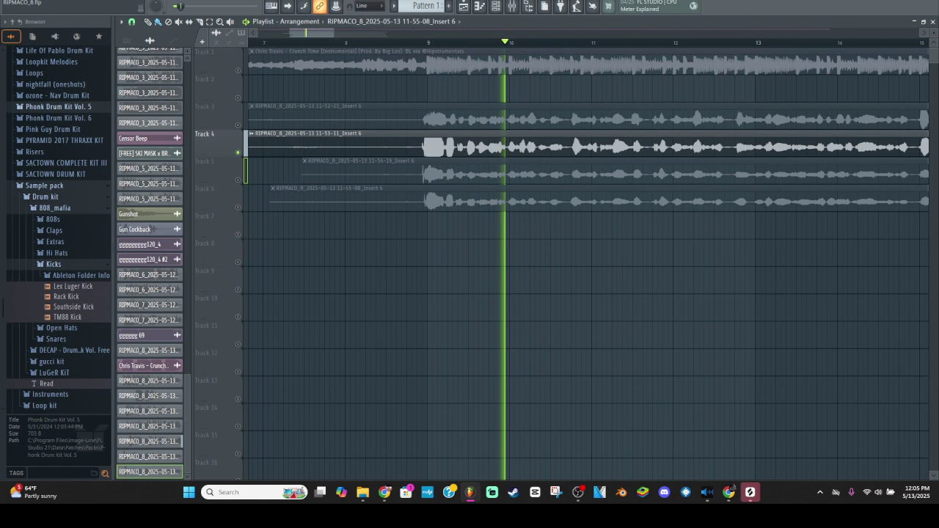
key(space)
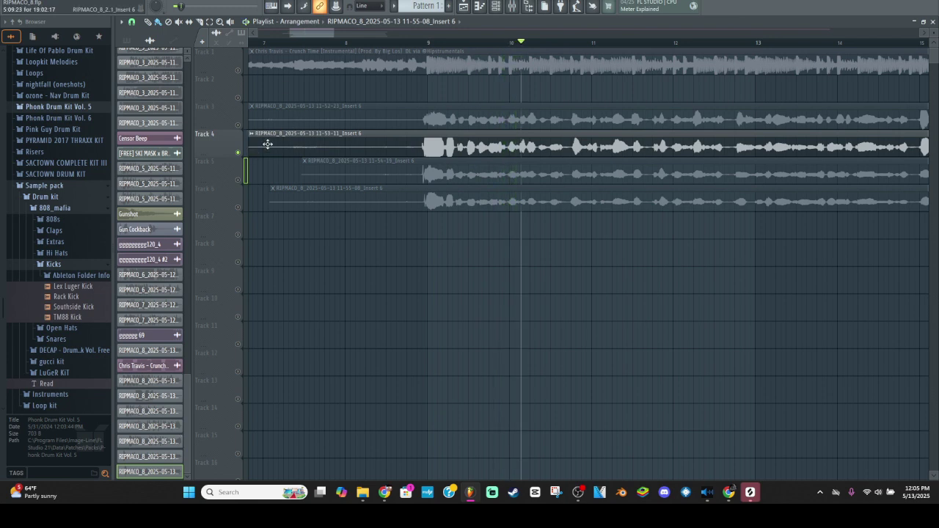
- Route the 11-53-11 and 11-52-23 vocal clips to the Main insert
double_click(267, 144)
click(396, 94)
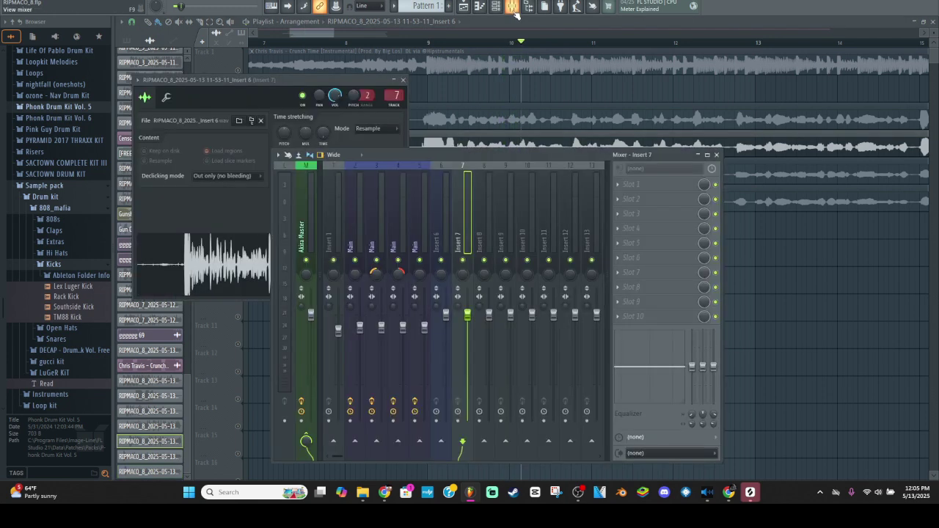
click(422, 219)
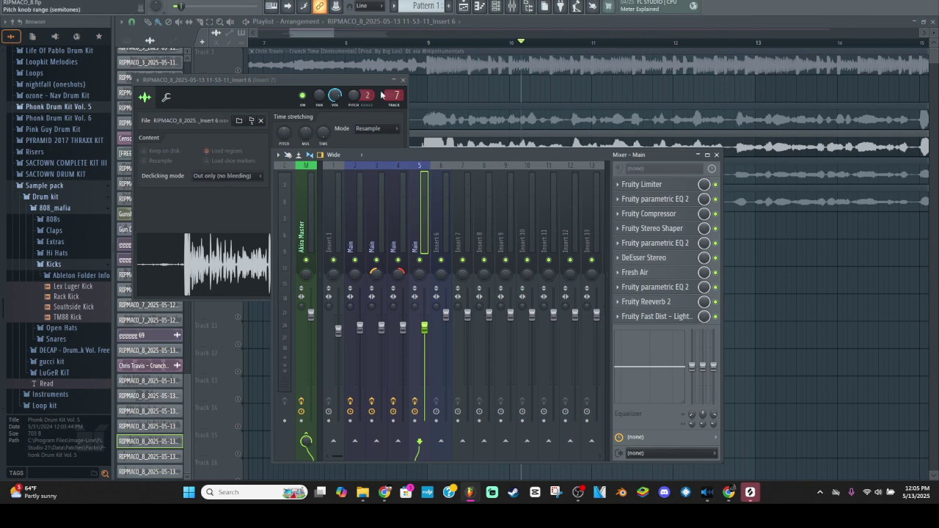
scroll(396, 95, down, 2)
click(402, 79)
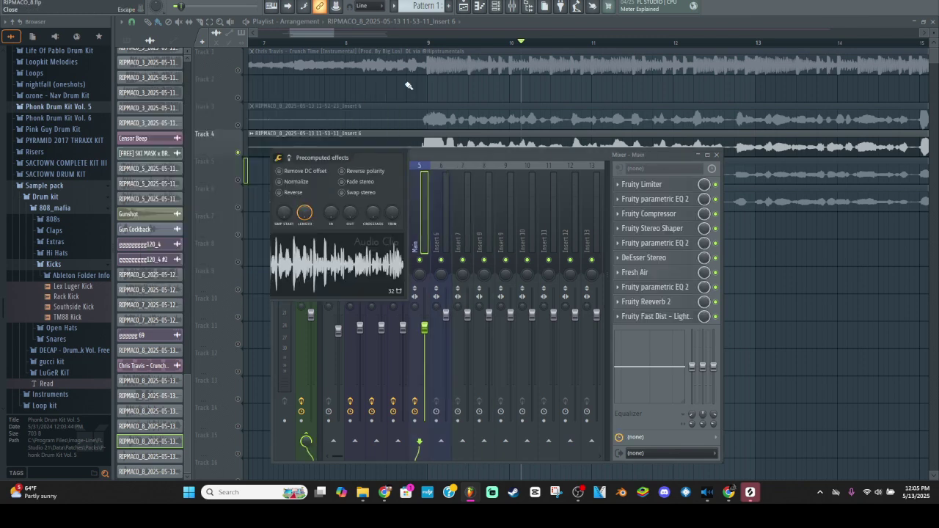
double_click(463, 111)
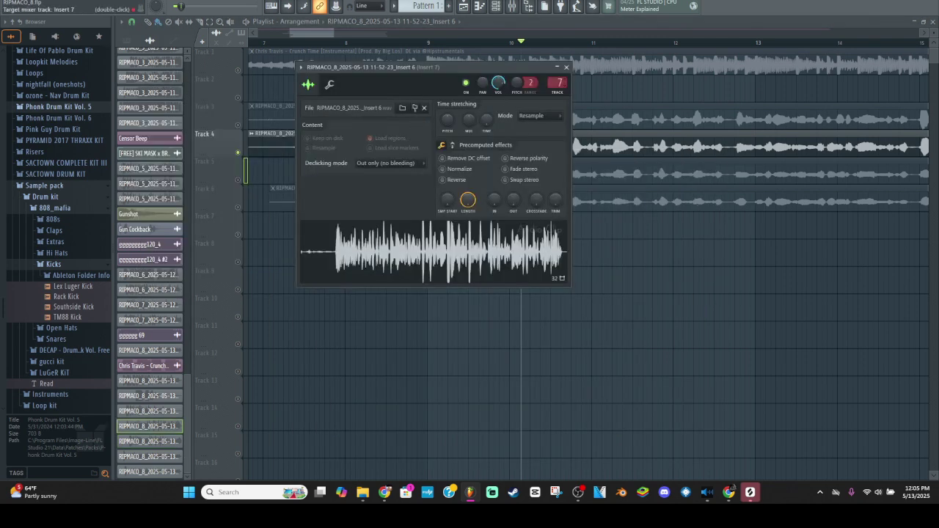
scroll(559, 82, down, 2)
click(566, 67)
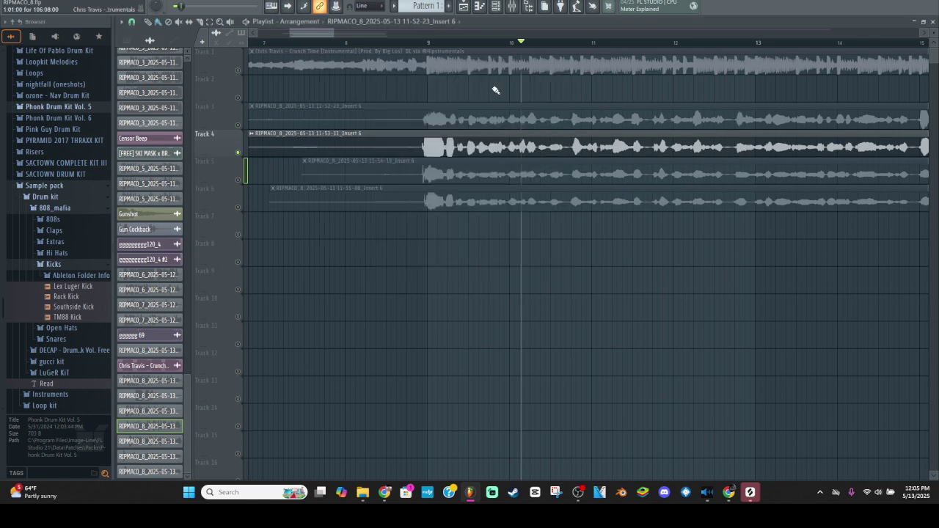
- Unmute the Chris Travis beat on Track 1 and play it with the vocals
click(423, 44)
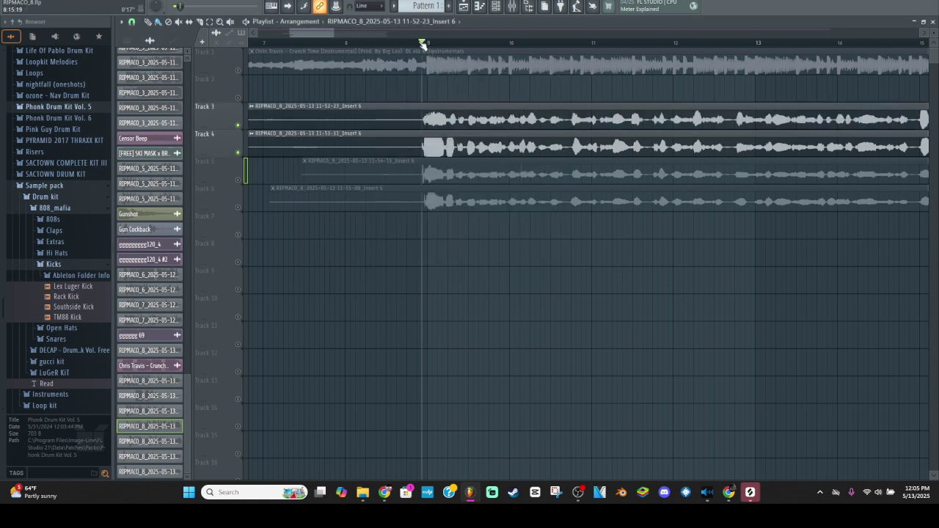
click(243, 73)
key(space)
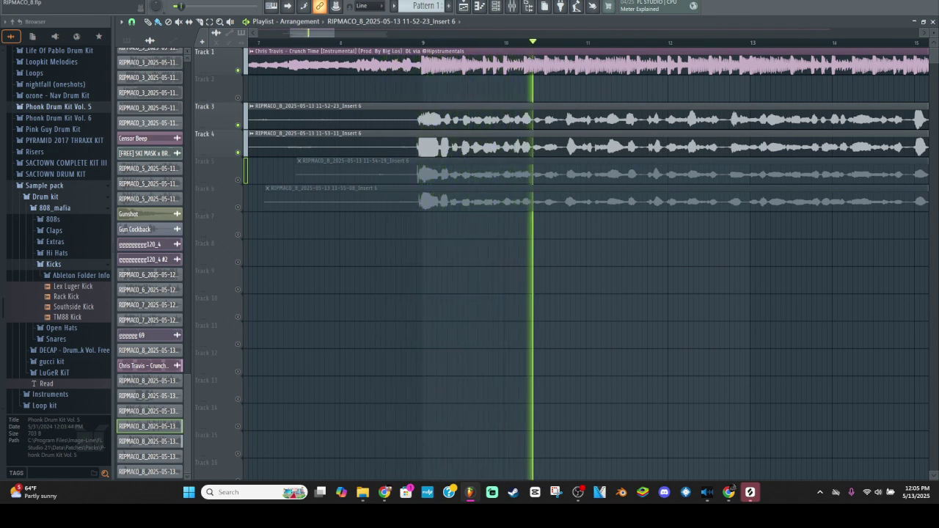
- Stop playback and review the 11-54-19 and 11-55-08 vocal clip settings
key(space)
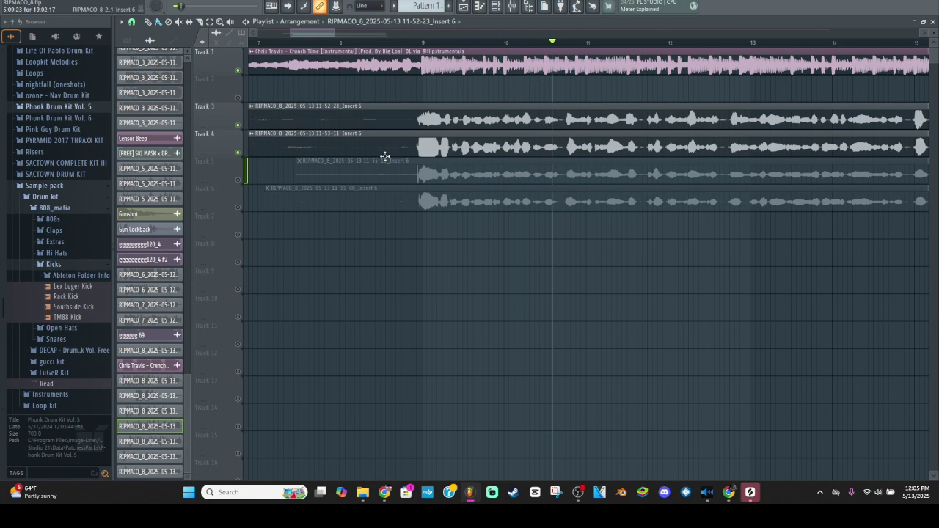
click(511, 6)
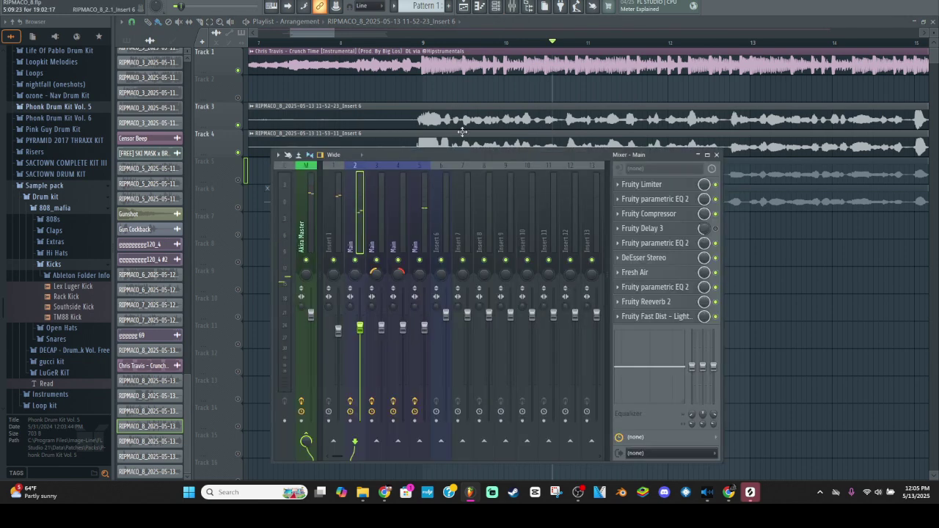
key(F9)
double_click(412, 167)
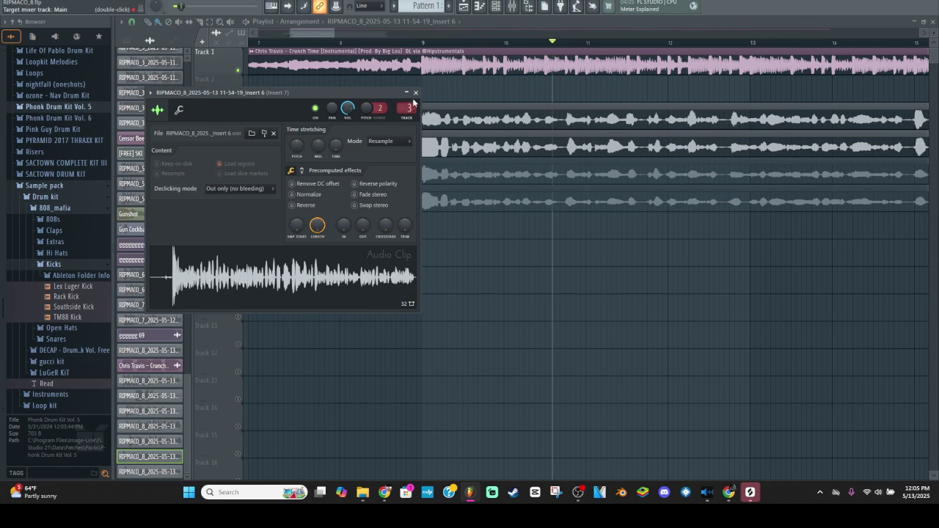
click(415, 94)
double_click(423, 200)
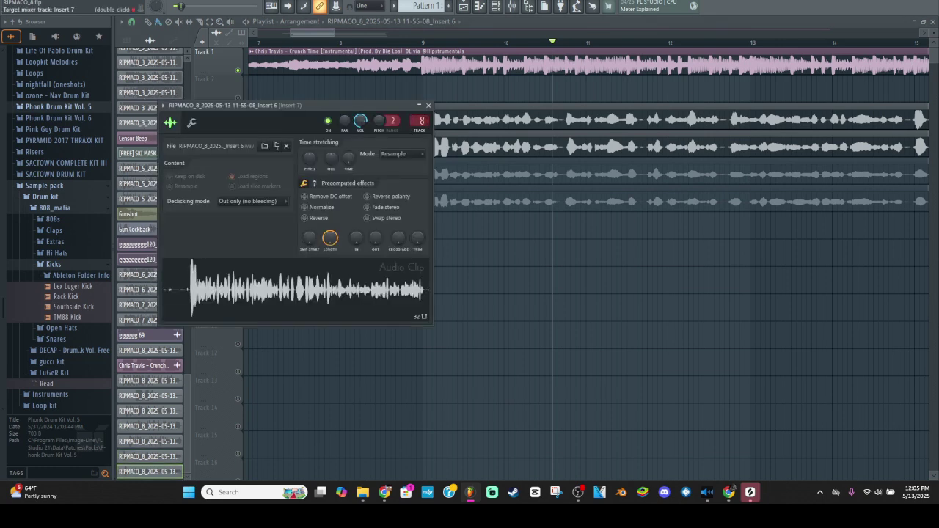
click(428, 105)
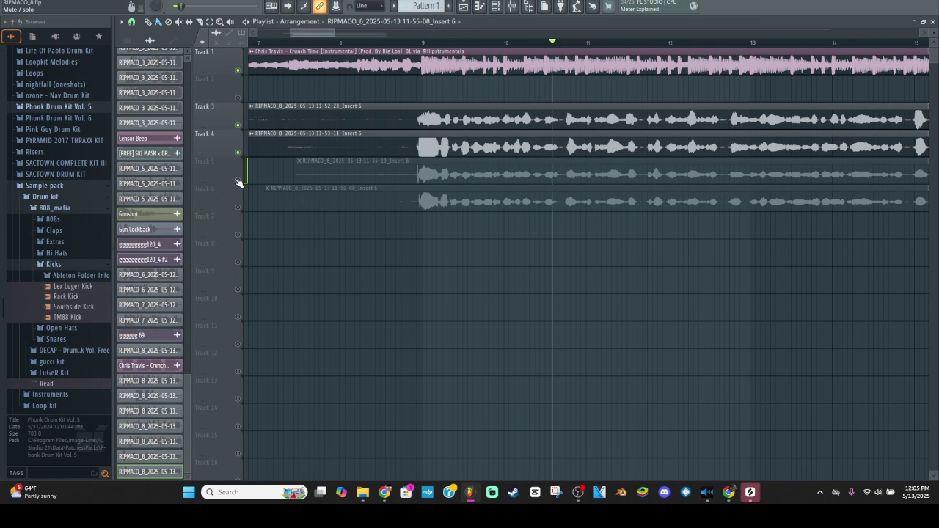
- Unmute Tracks 5 and 6 and bring the Mixer to the front
click(237, 180)
click(237, 208)
click(512, 6)
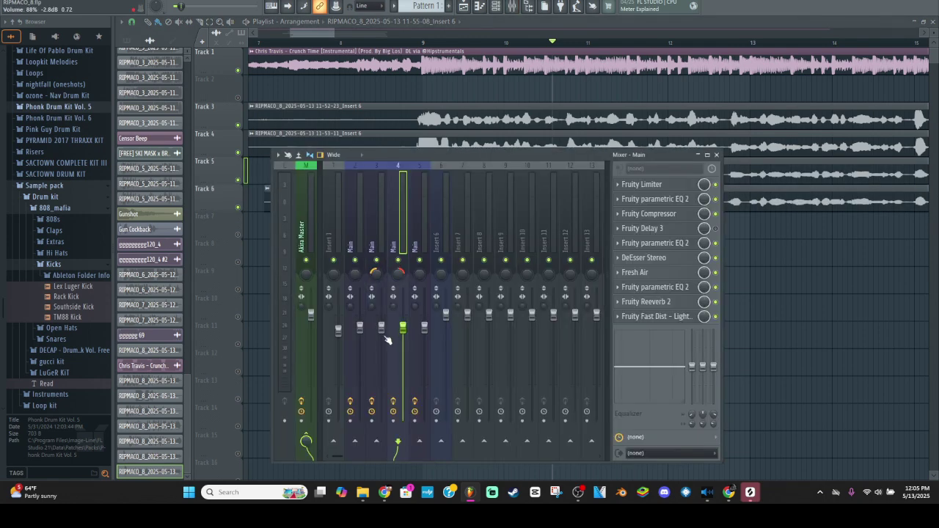
click(393, 44)
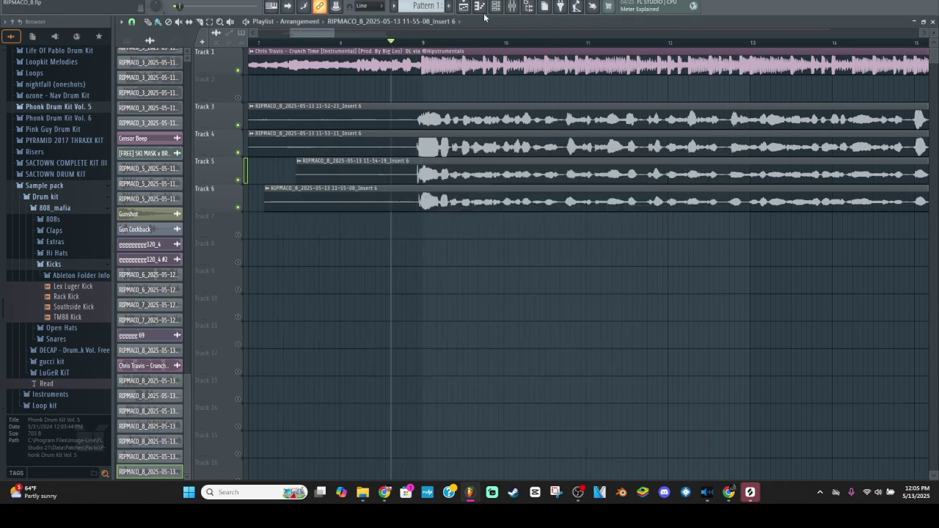
click(512, 6)
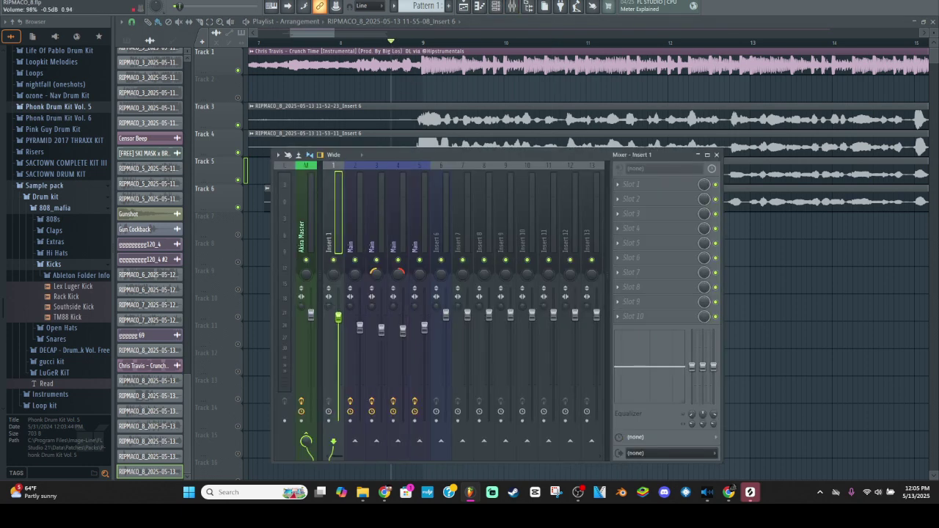
- During playback, lower insert 4 to 68% and insert 5 to about 75%, toggling Track 1's mute
click(361, 43)
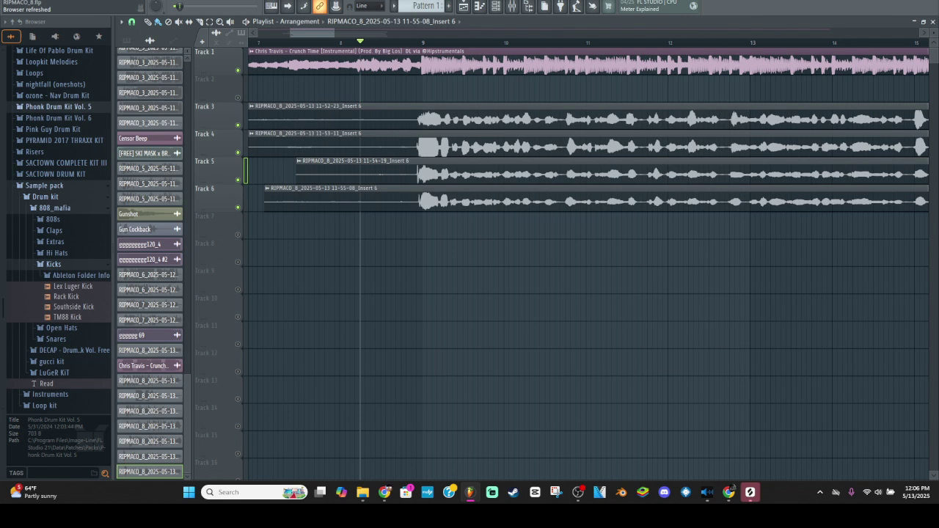
key(space)
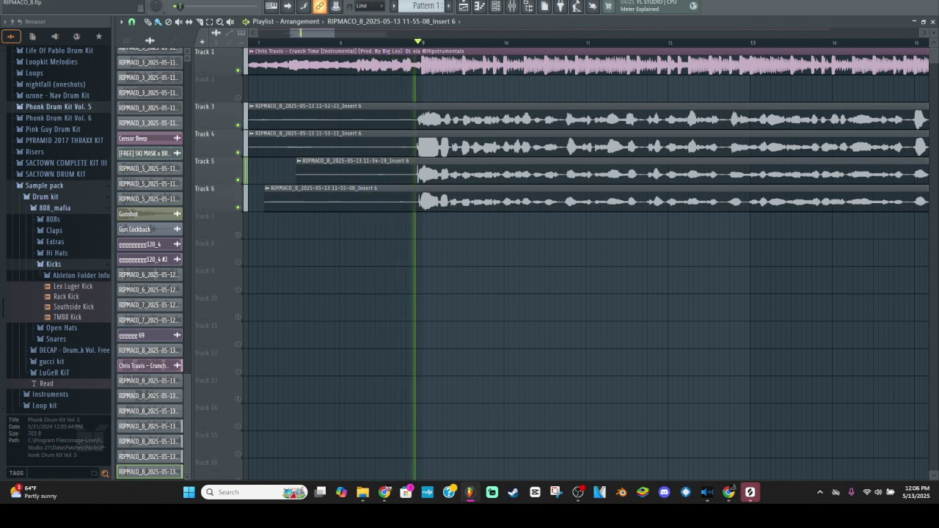
key(F9)
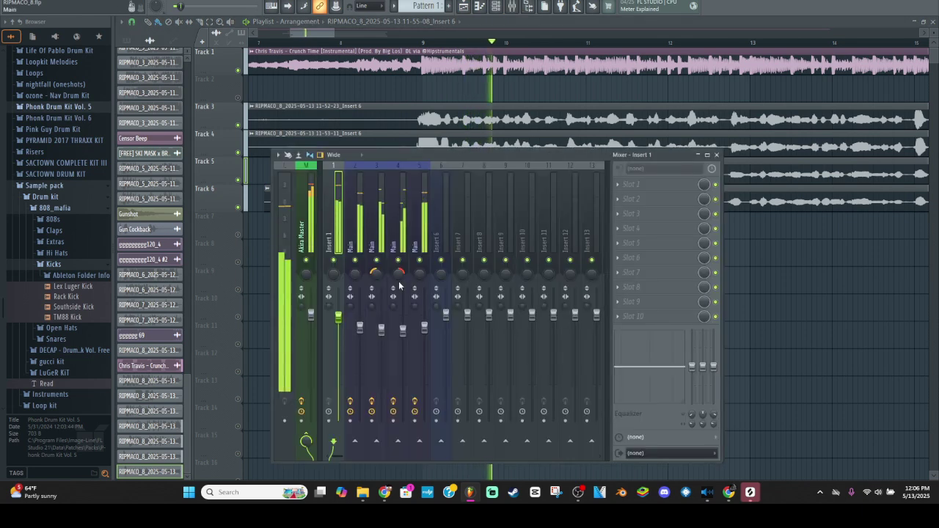
drag(408, 331, 410, 350)
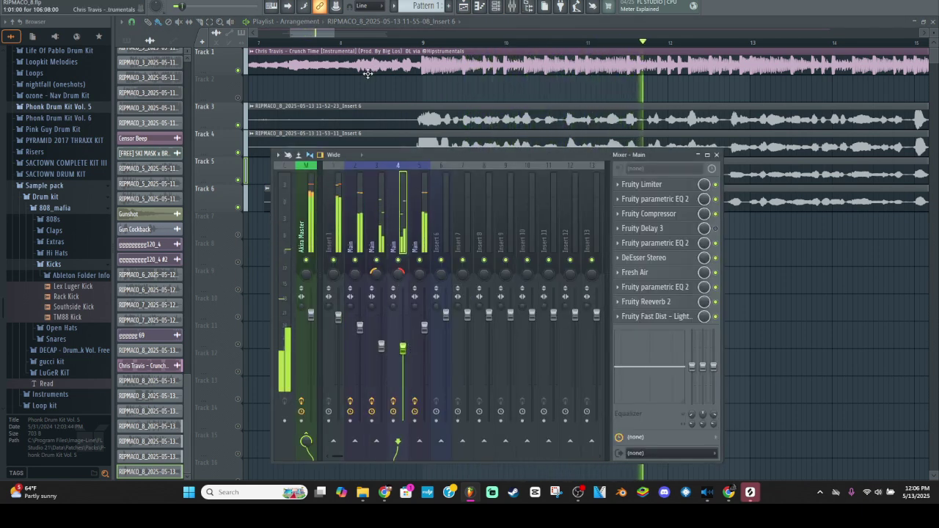
drag(424, 327, 424, 341)
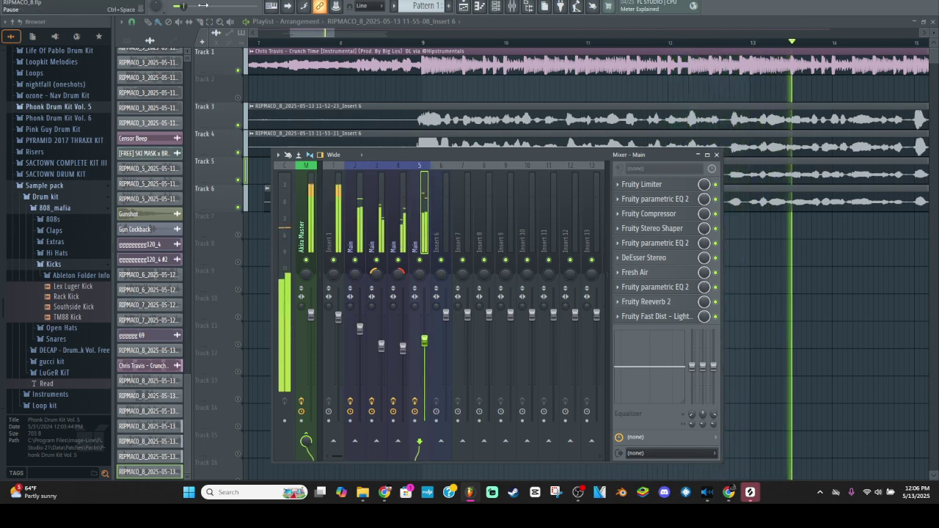
click(238, 71)
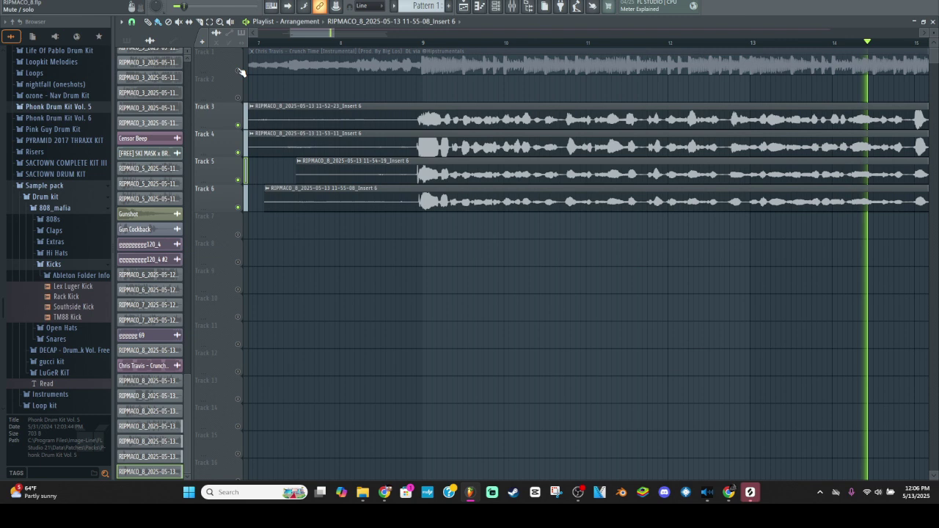
click(238, 71)
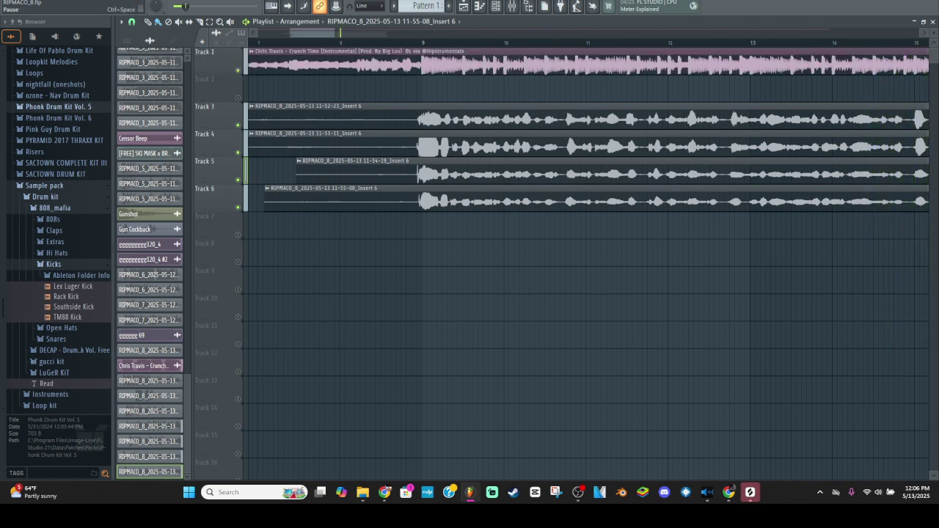
key(space)
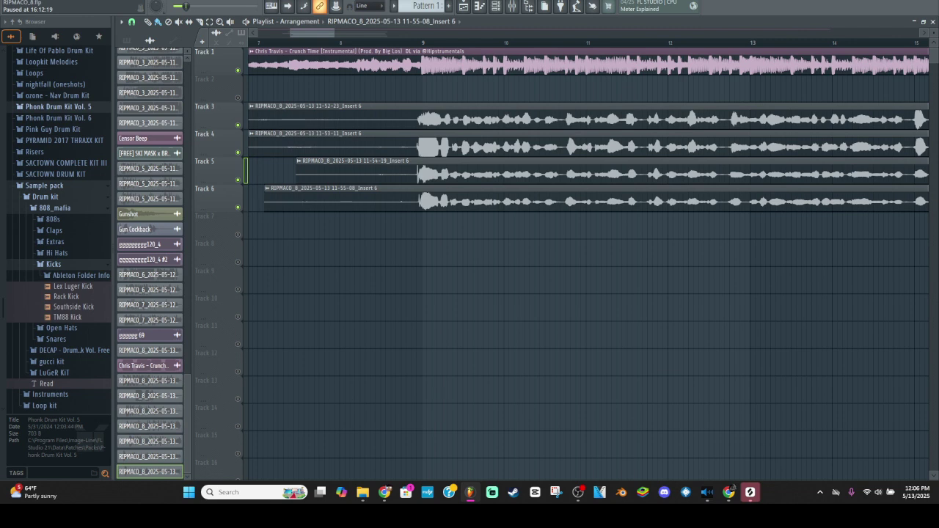